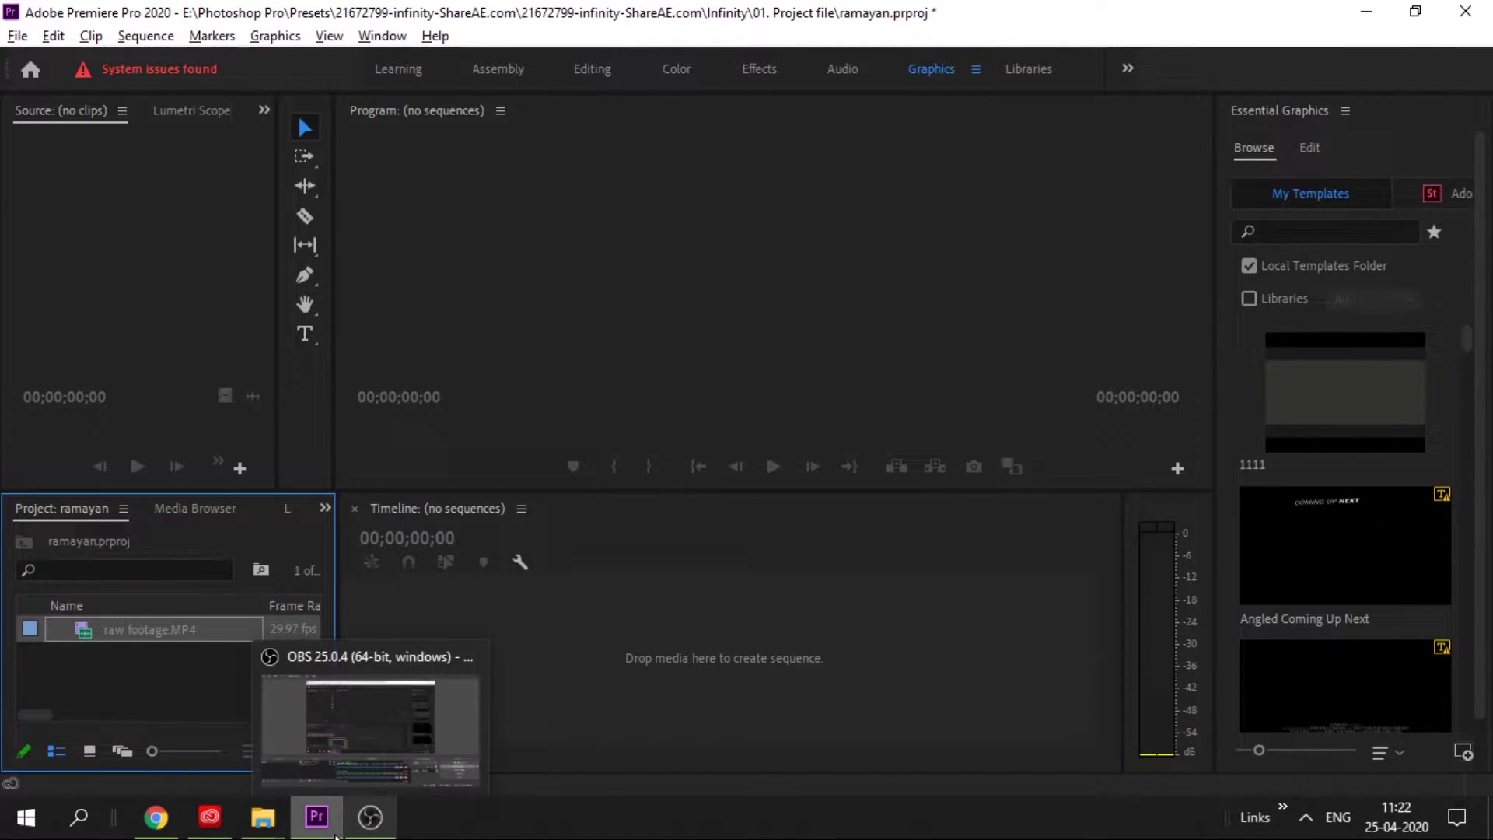
Step: Preview the raw footage in VLC, skipping to the seated man and the empty terrace, then close VLC
{"action": "mouse_move", "coordinate": [319, 826]}
{"action": "mouse_move", "coordinate": [370, 827]}
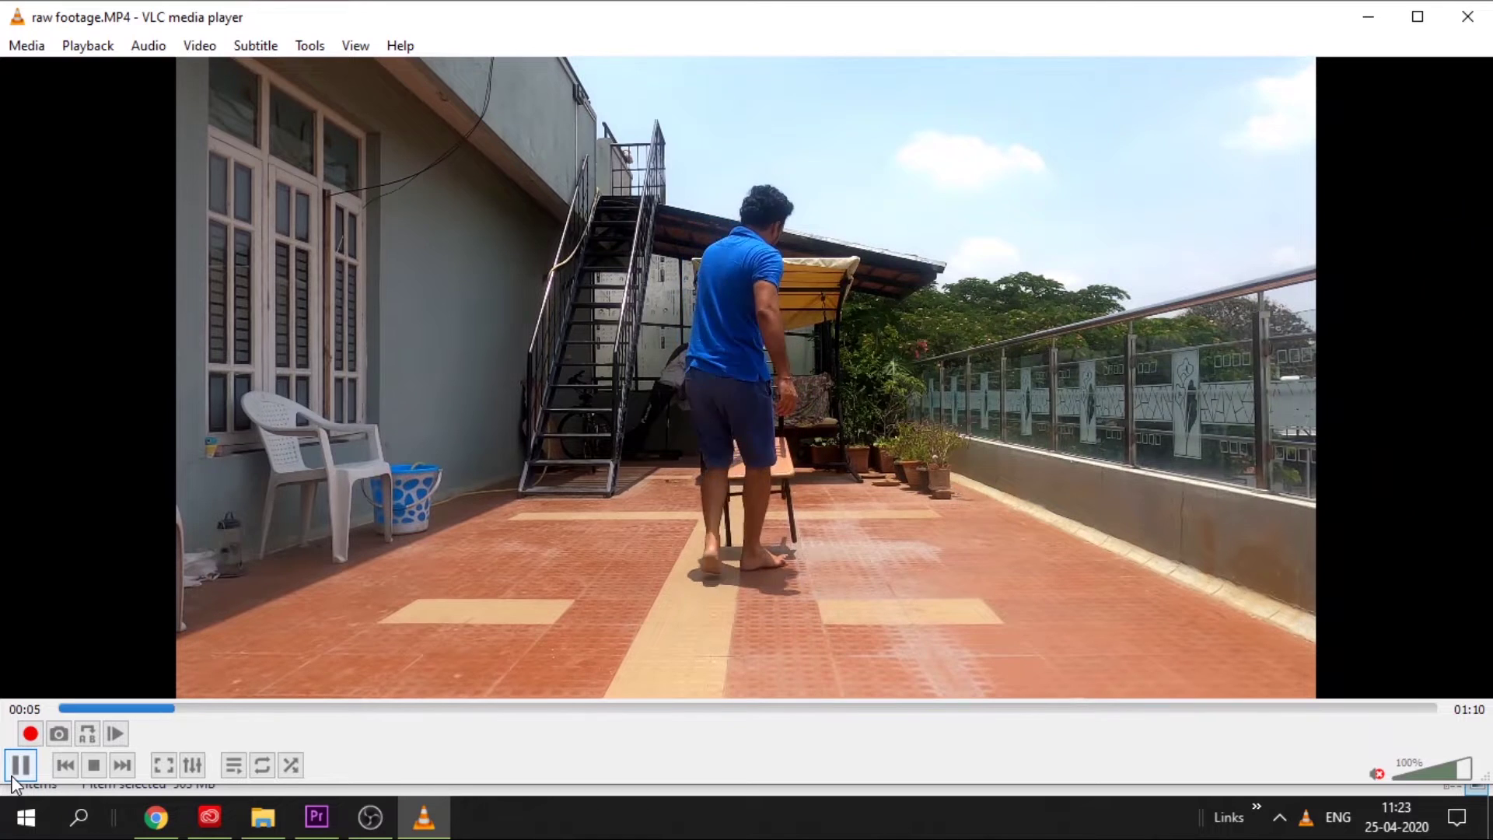
{"action": "left_click", "coordinate": [376, 708]}
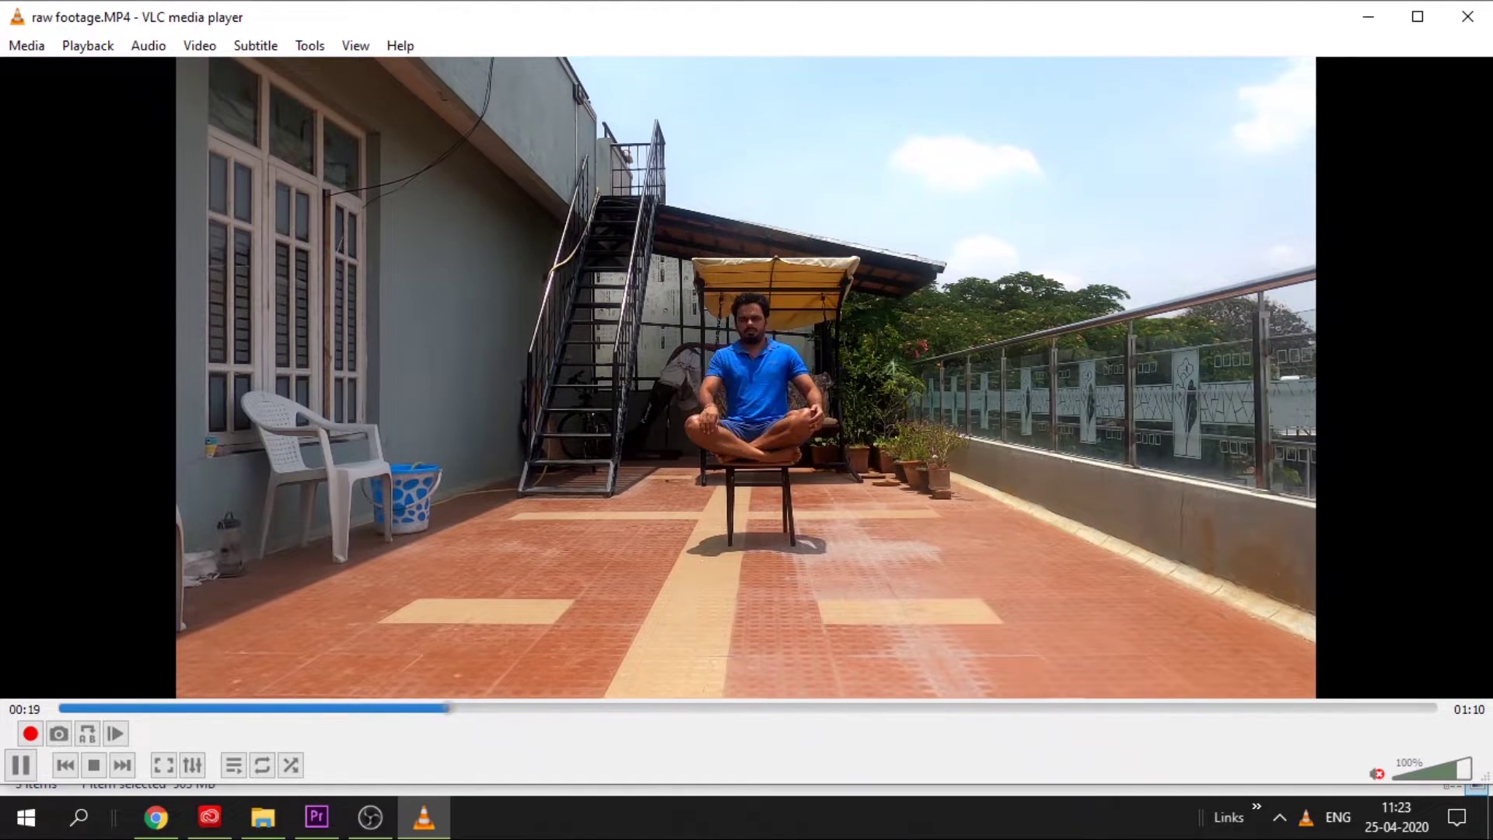
{"action": "left_click", "coordinate": [670, 708]}
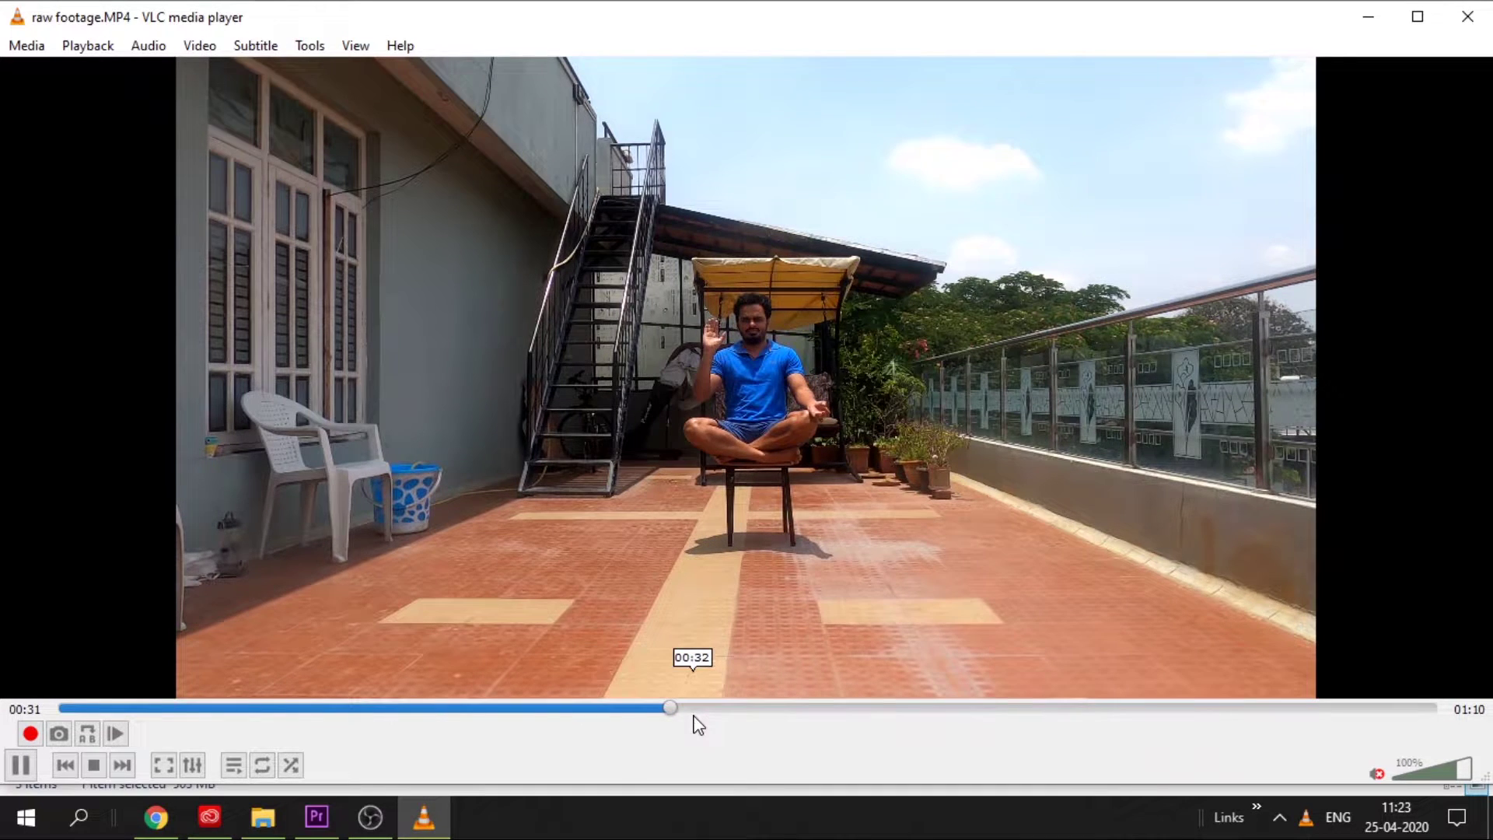
{"action": "left_click", "coordinate": [982, 709]}
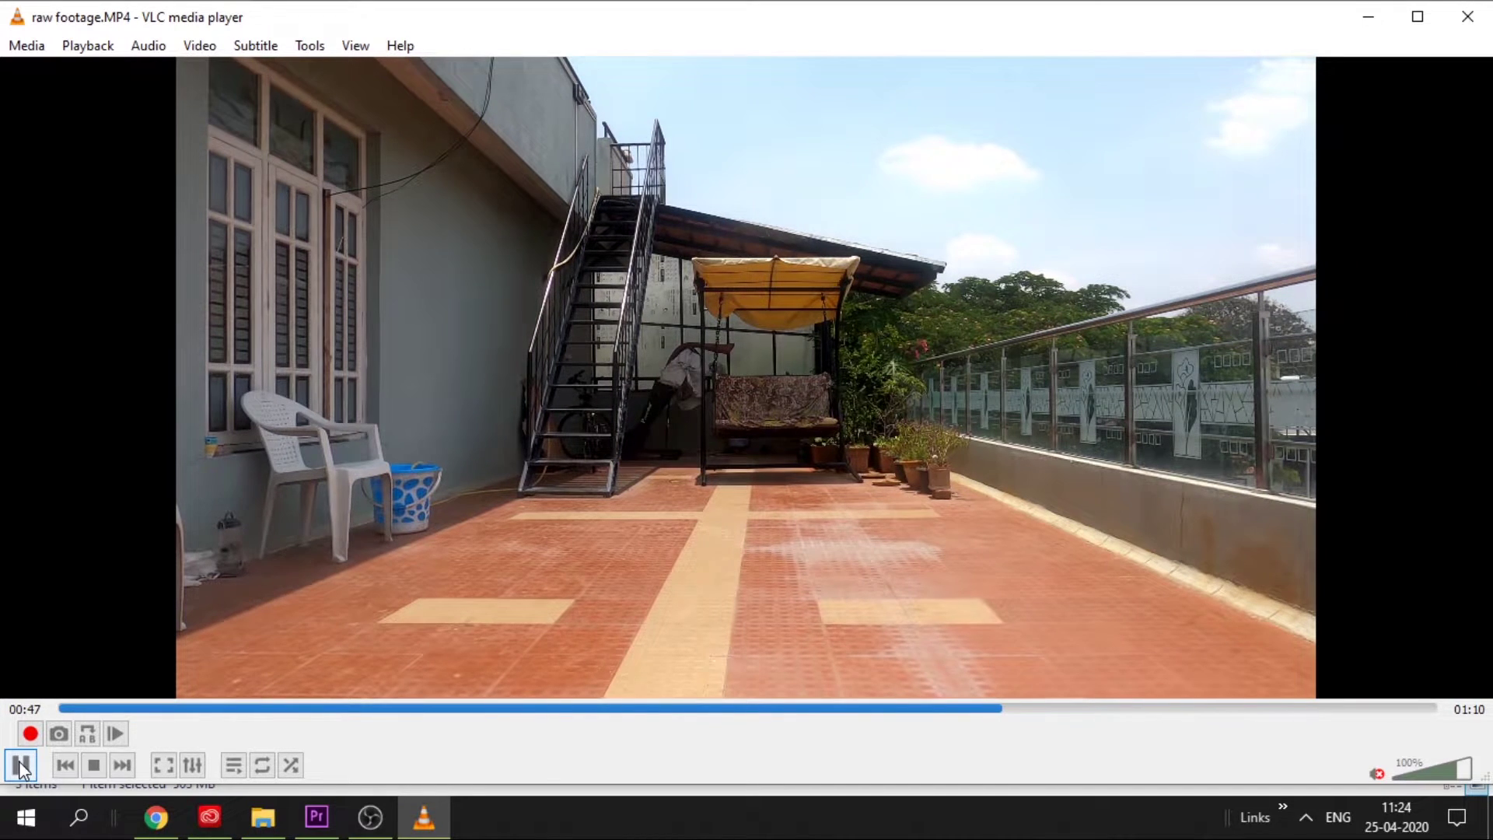
{"action": "key", "text": "shift+Right"}
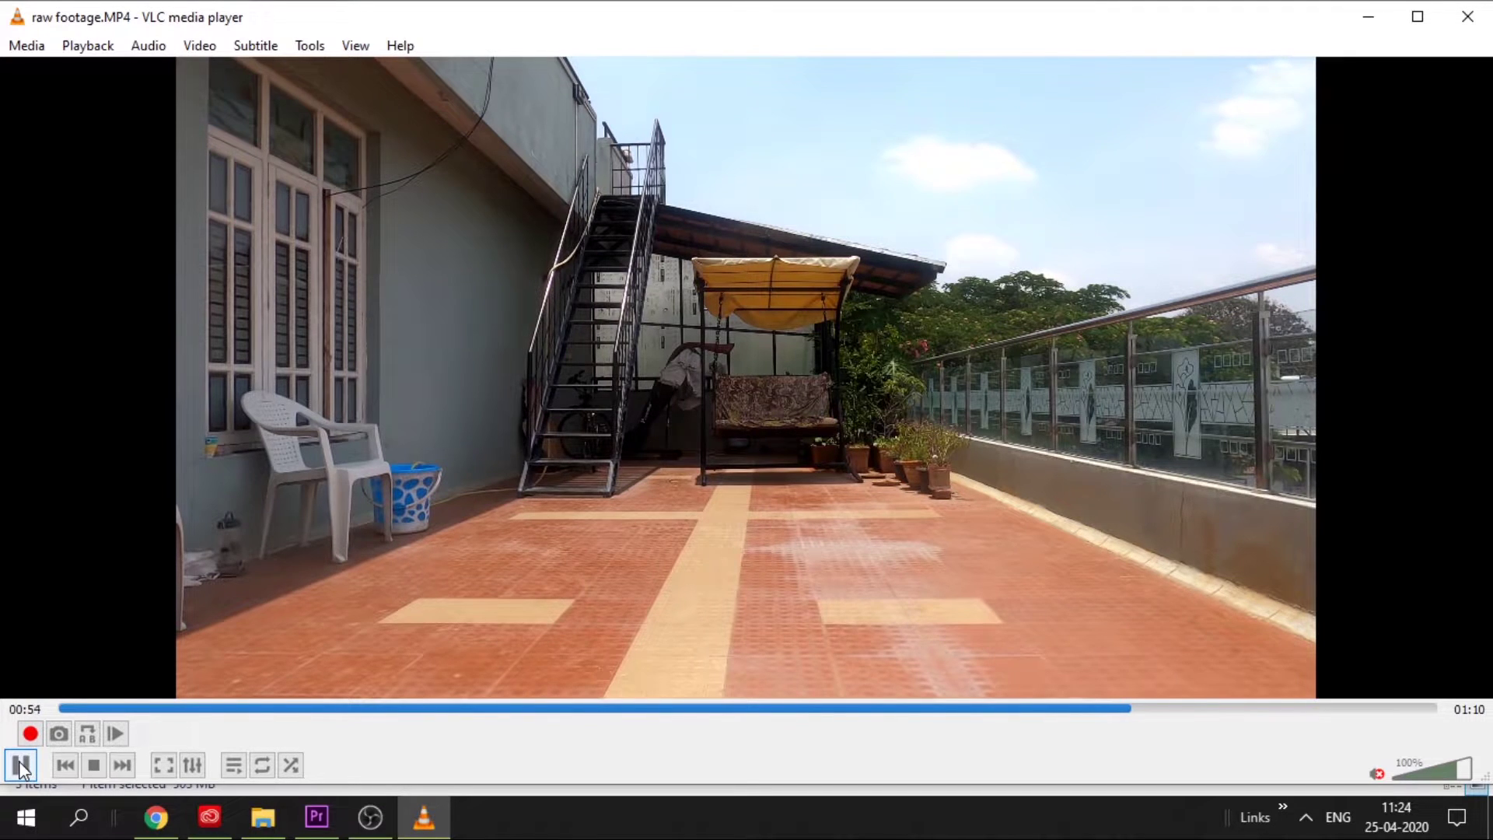
{"action": "key", "text": "alt+F4"}
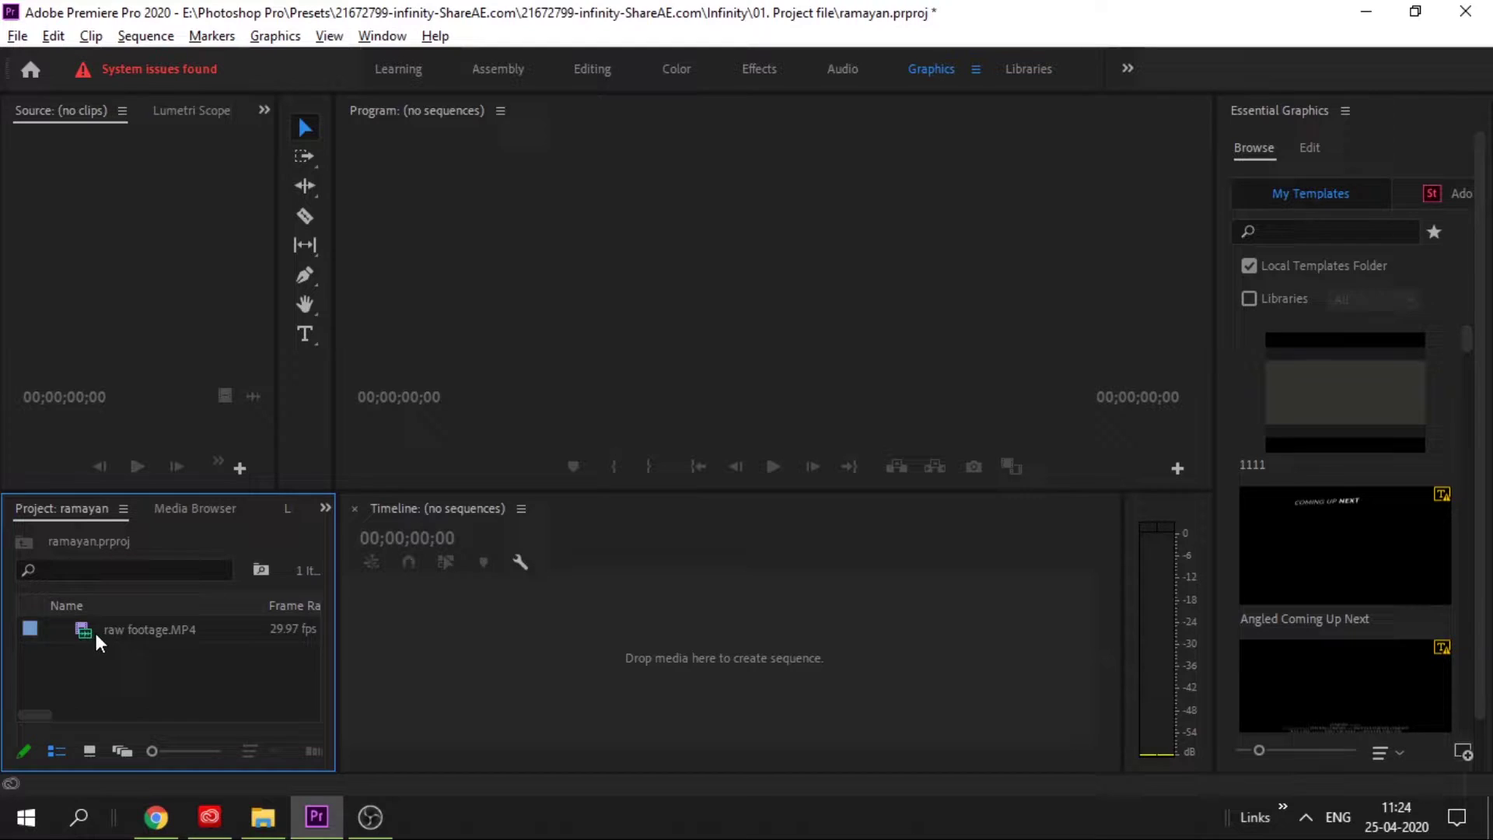
Step: Create a sequence from raw footage.MP4 and razor V1 and A1 at 00:00:27:11 and 00:00:37:17
{"action": "left_click_drag", "start_coordinate": [96, 633], "coordinate": [359, 651]}
{"action": "left_click_drag", "start_coordinate": [467, 668], "coordinate": [747, 567]}
{"action": "left_click", "coordinate": [304, 216]}
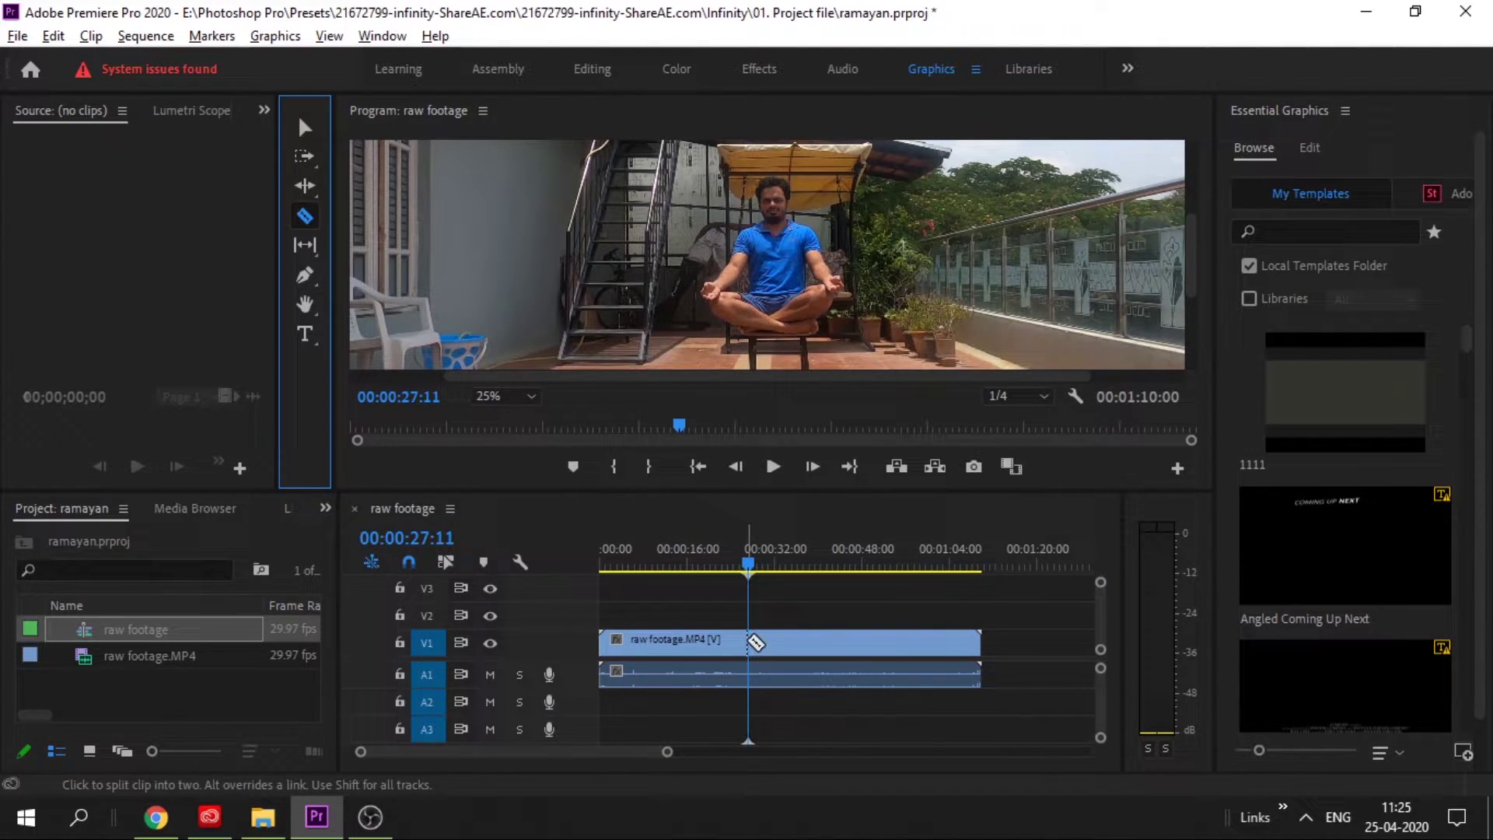
{"action": "left_click", "coordinate": [750, 643]}
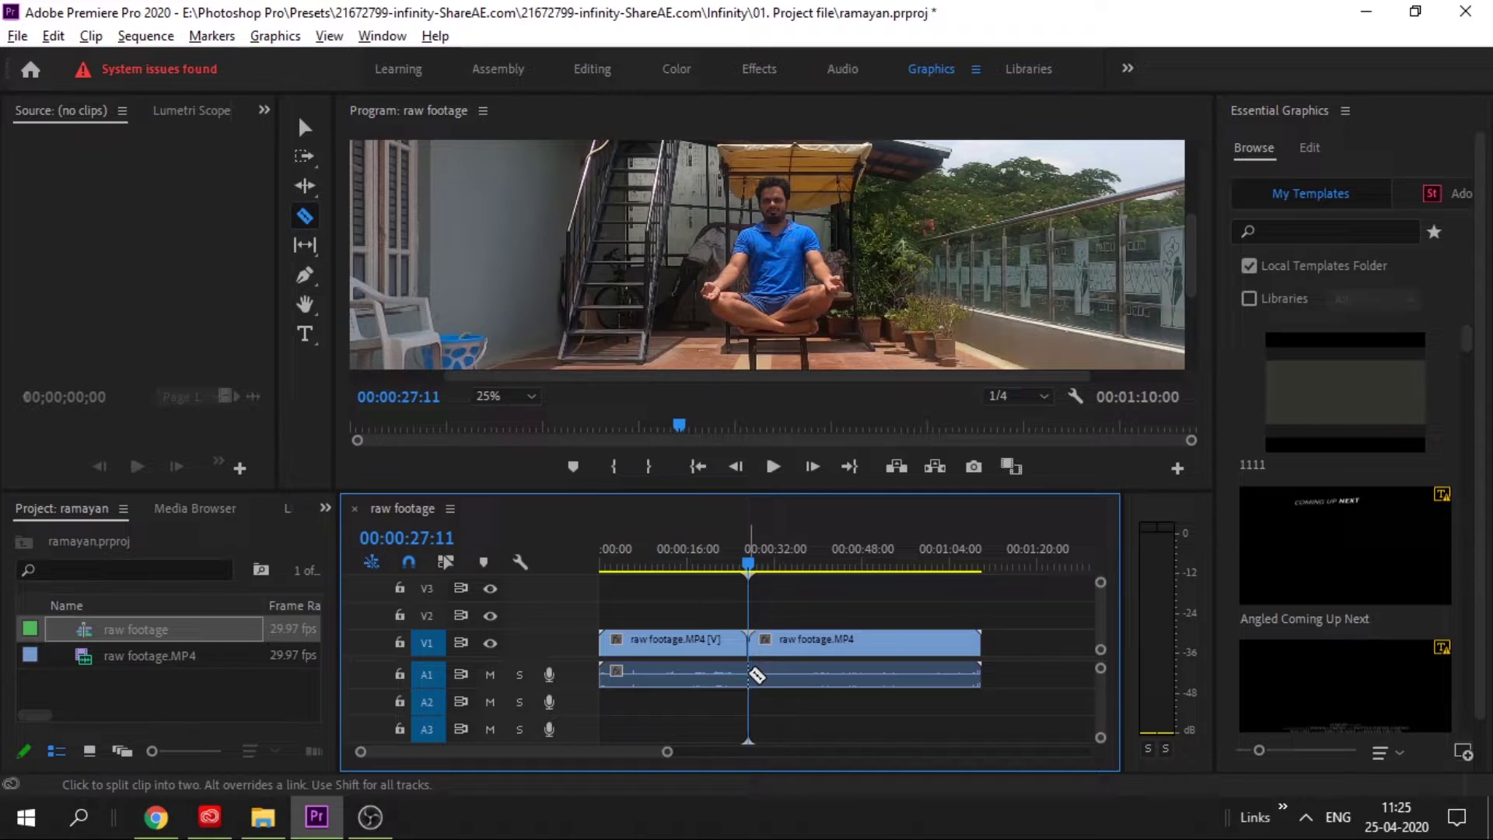
{"action": "left_click", "coordinate": [749, 675]}
{"action": "left_click_drag", "start_coordinate": [749, 565], "coordinate": [808, 583]}
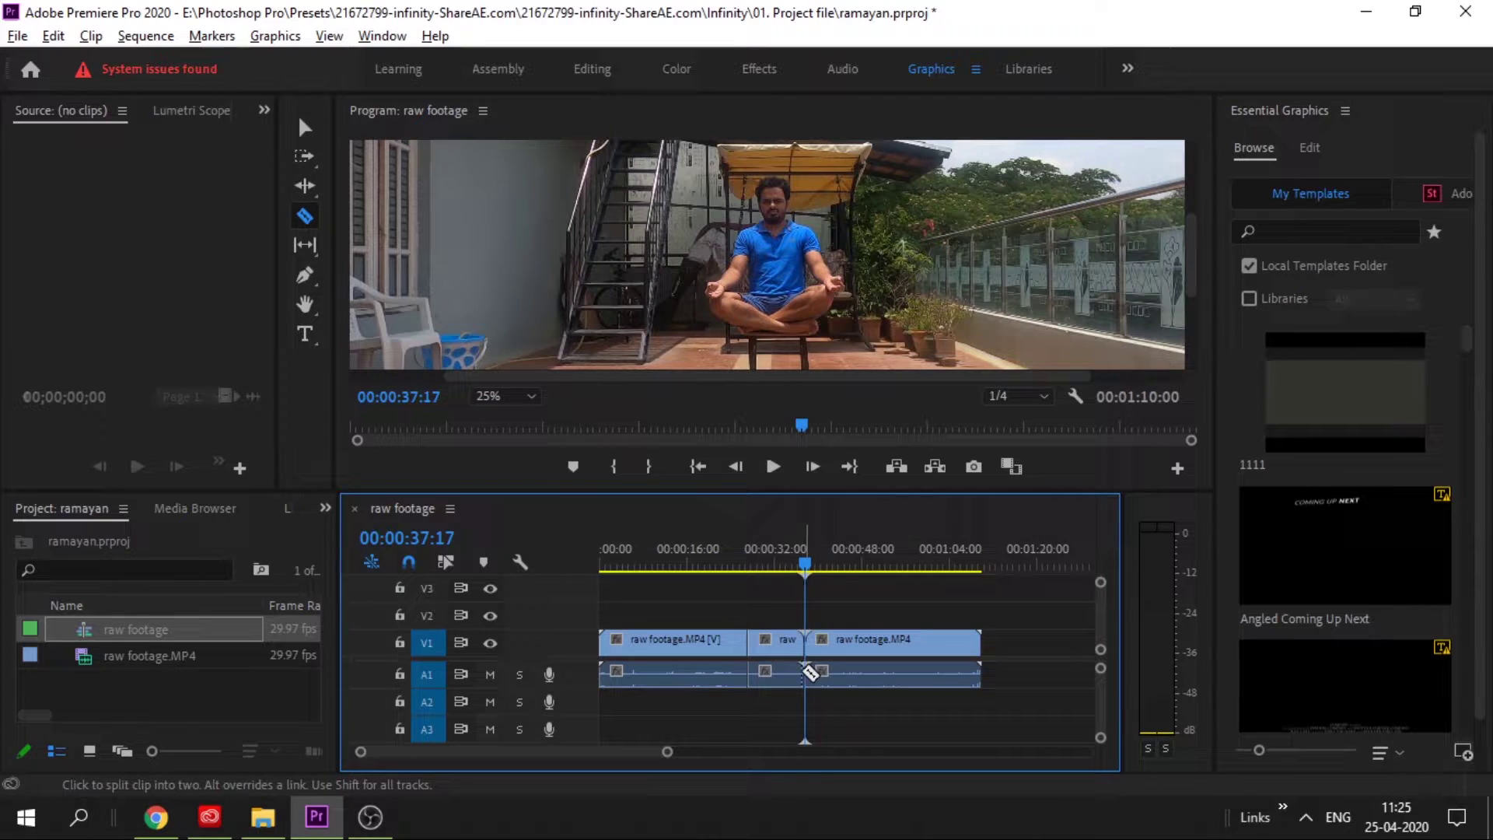
{"action": "left_click", "coordinate": [805, 670]}
Step: Ripple-delete the opening clip where the man walks in
{"action": "key", "text": "v"}
{"action": "left_click_drag", "start_coordinate": [721, 712], "coordinate": [668, 617]}
{"action": "key", "text": "shift+Delete"}
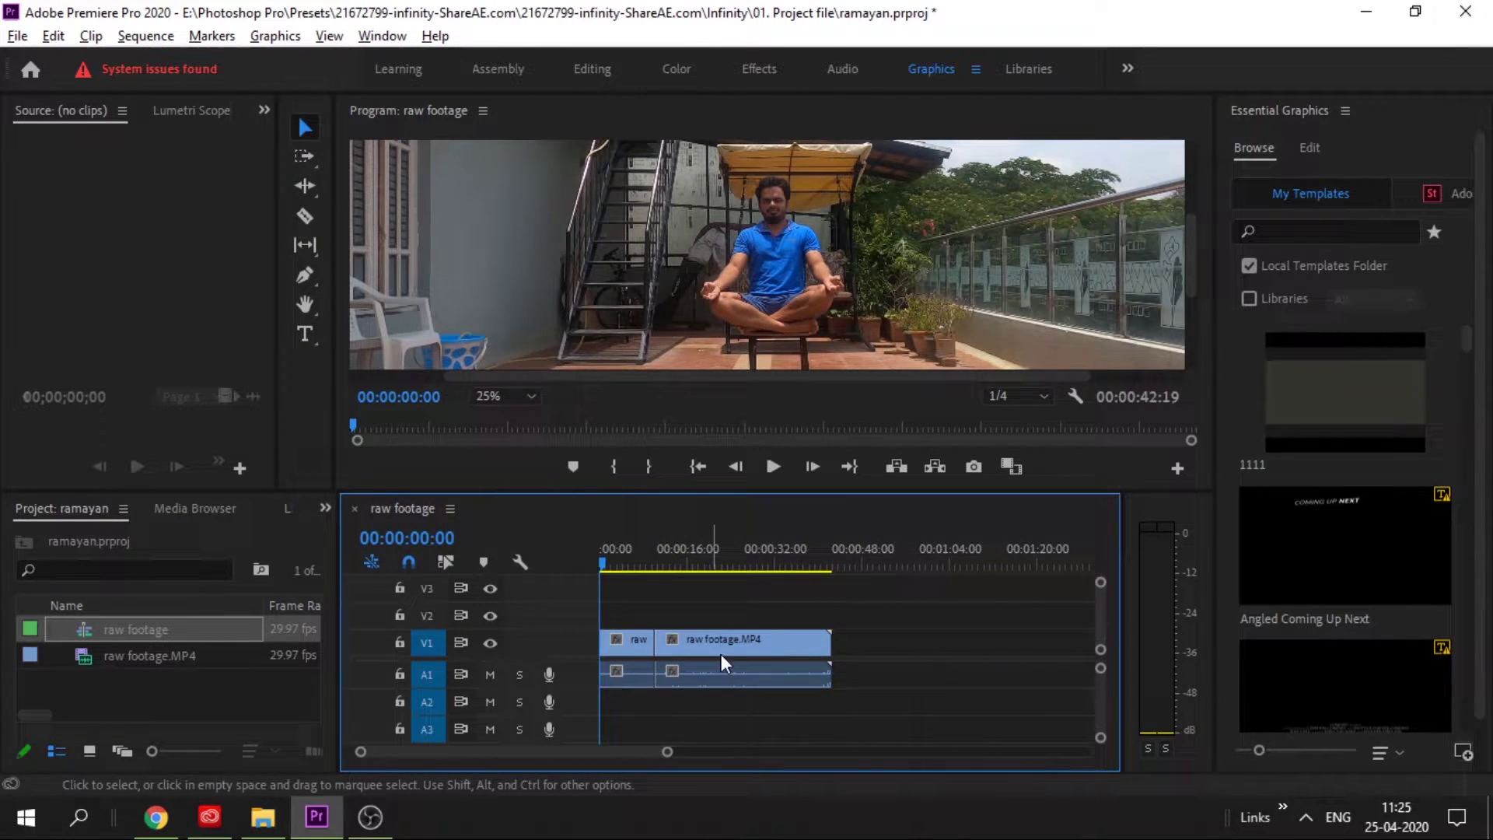
Step: Razor at 00:00:22:11 and 00:00:33:05, then delete the second and fourth segments
{"action": "left_click_drag", "start_coordinate": [604, 562], "coordinate": [726, 593]}
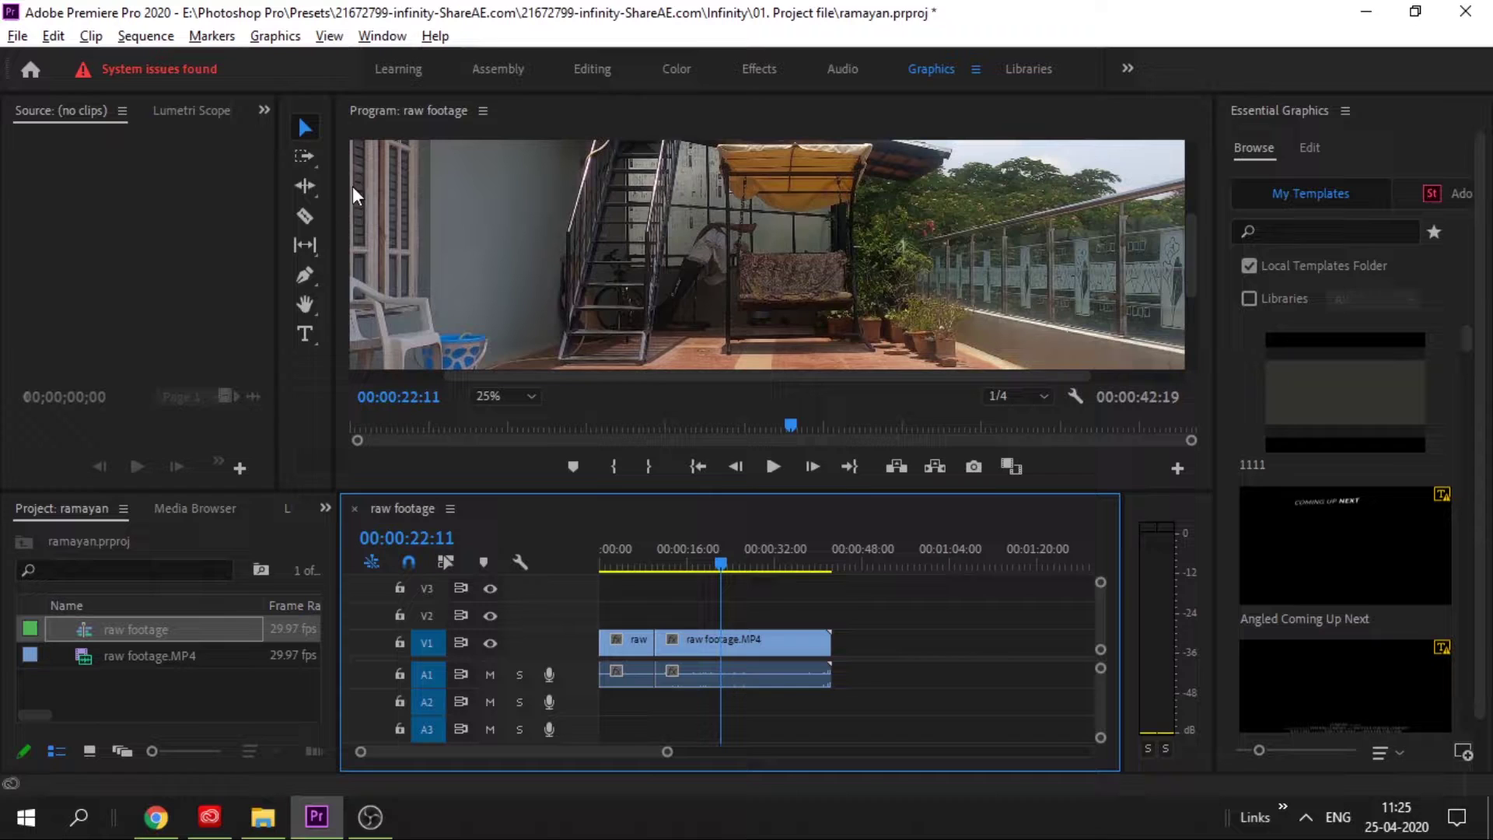
{"action": "left_click", "coordinate": [304, 215]}
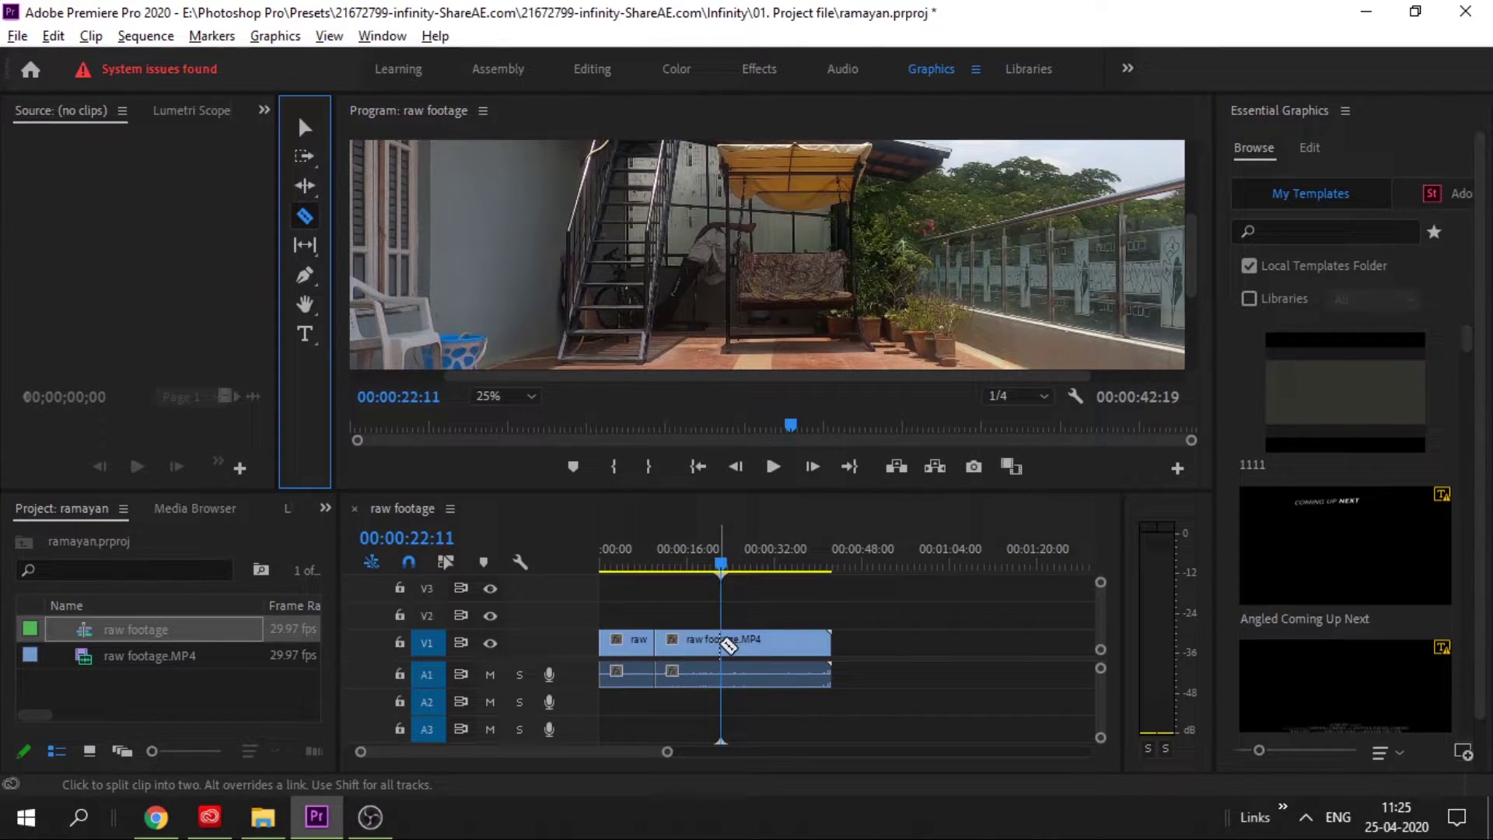
{"action": "left_click", "coordinate": [720, 639]}
{"action": "left_click_drag", "start_coordinate": [809, 560], "coordinate": [787, 595]}
{"action": "left_click", "coordinate": [781, 639]}
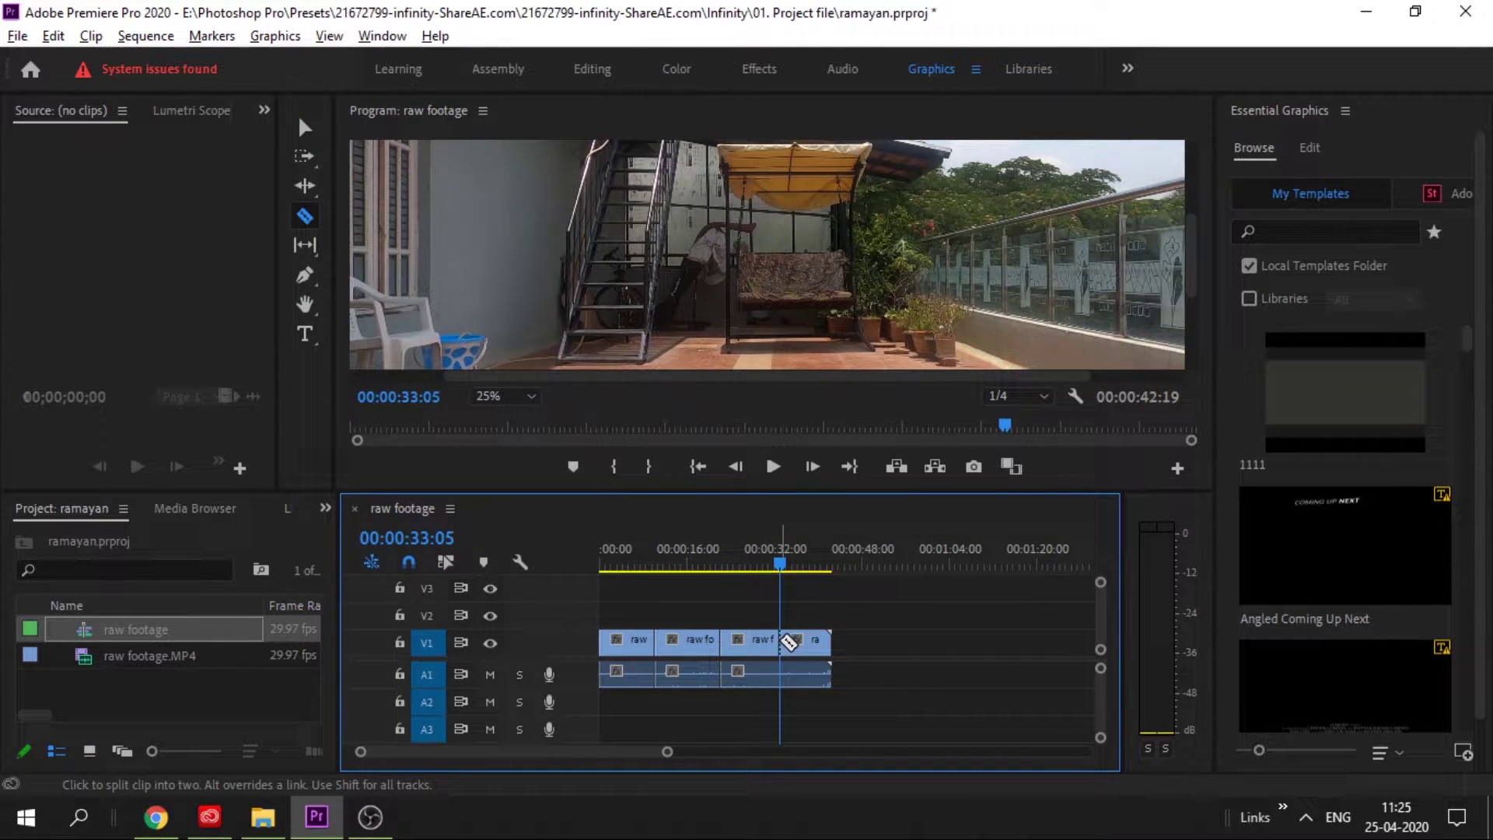
{"action": "left_click", "coordinate": [305, 127]}
{"action": "left_click_drag", "start_coordinate": [707, 712], "coordinate": [690, 629]}
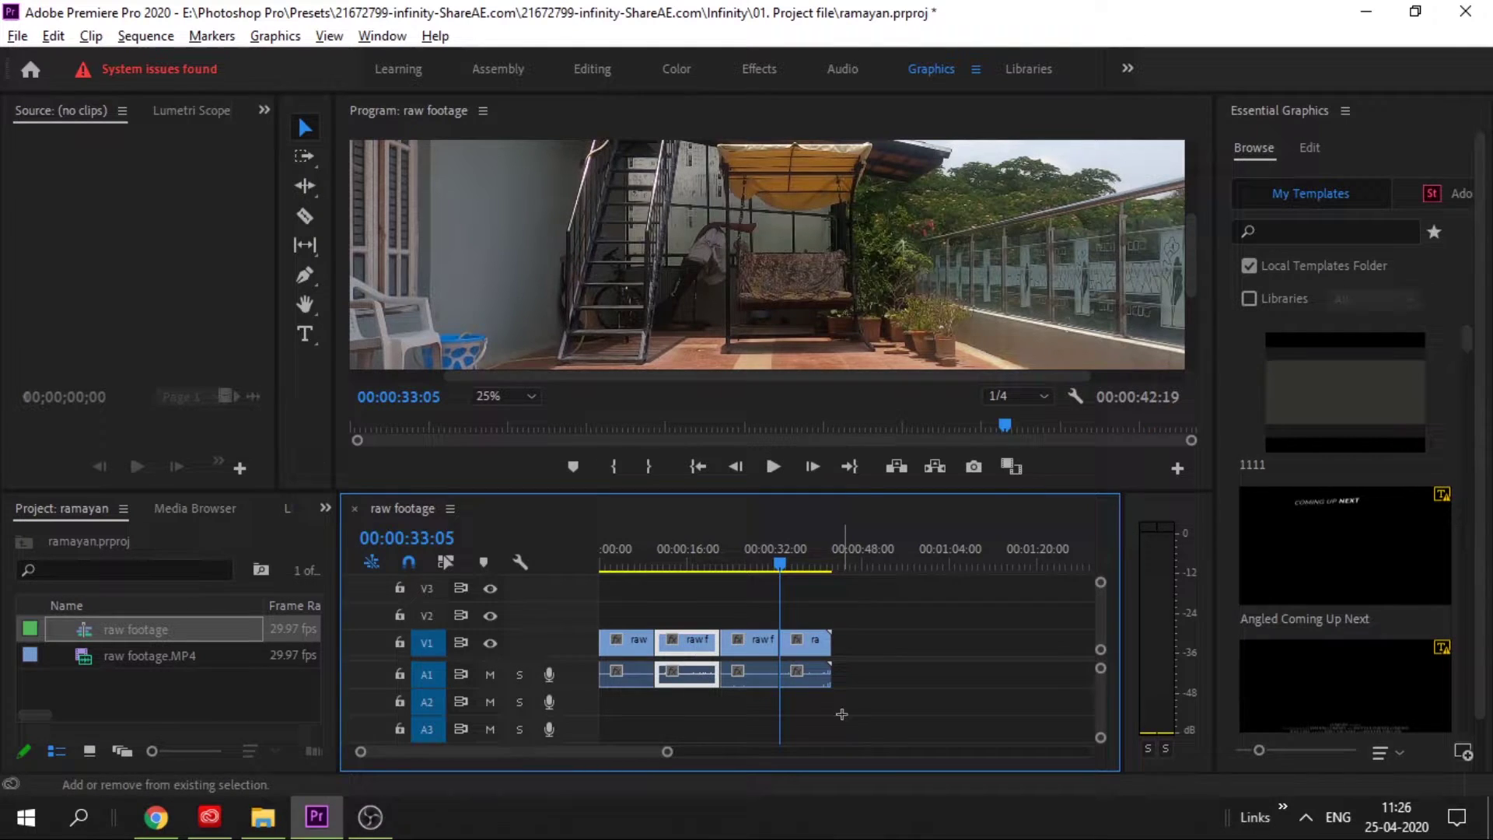
{"action": "left_click_drag", "start_coordinate": [841, 717], "coordinate": [803, 618]}
{"action": "key", "text": "Delete"}
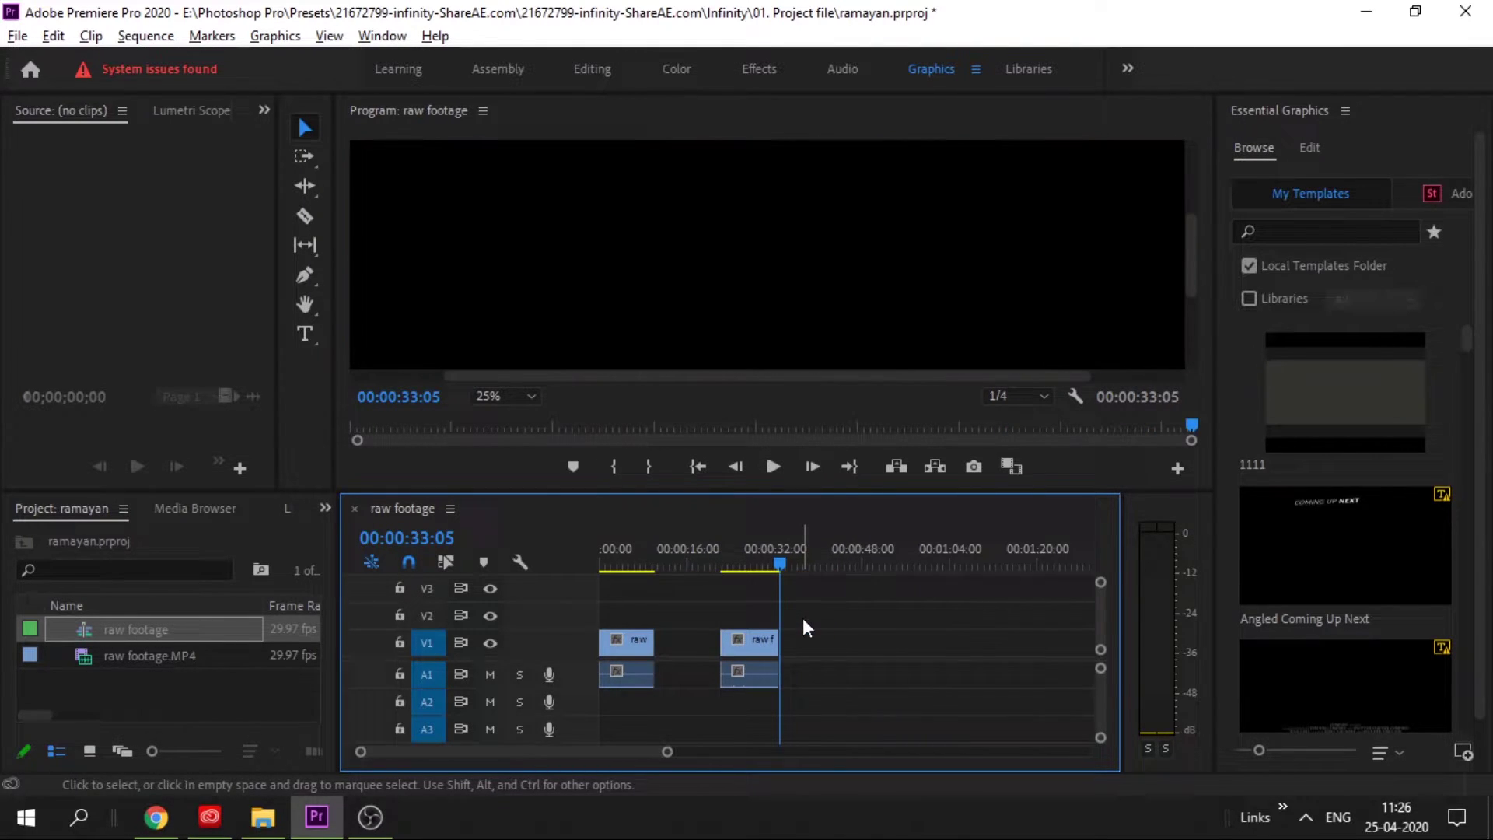
Step: Lift the sitting-man clip to V2 and slide the empty-terrace clip to the sequence start
{"action": "left_click", "coordinate": [757, 646]}
{"action": "left_click_drag", "start_coordinate": [625, 641], "coordinate": [624, 614]}
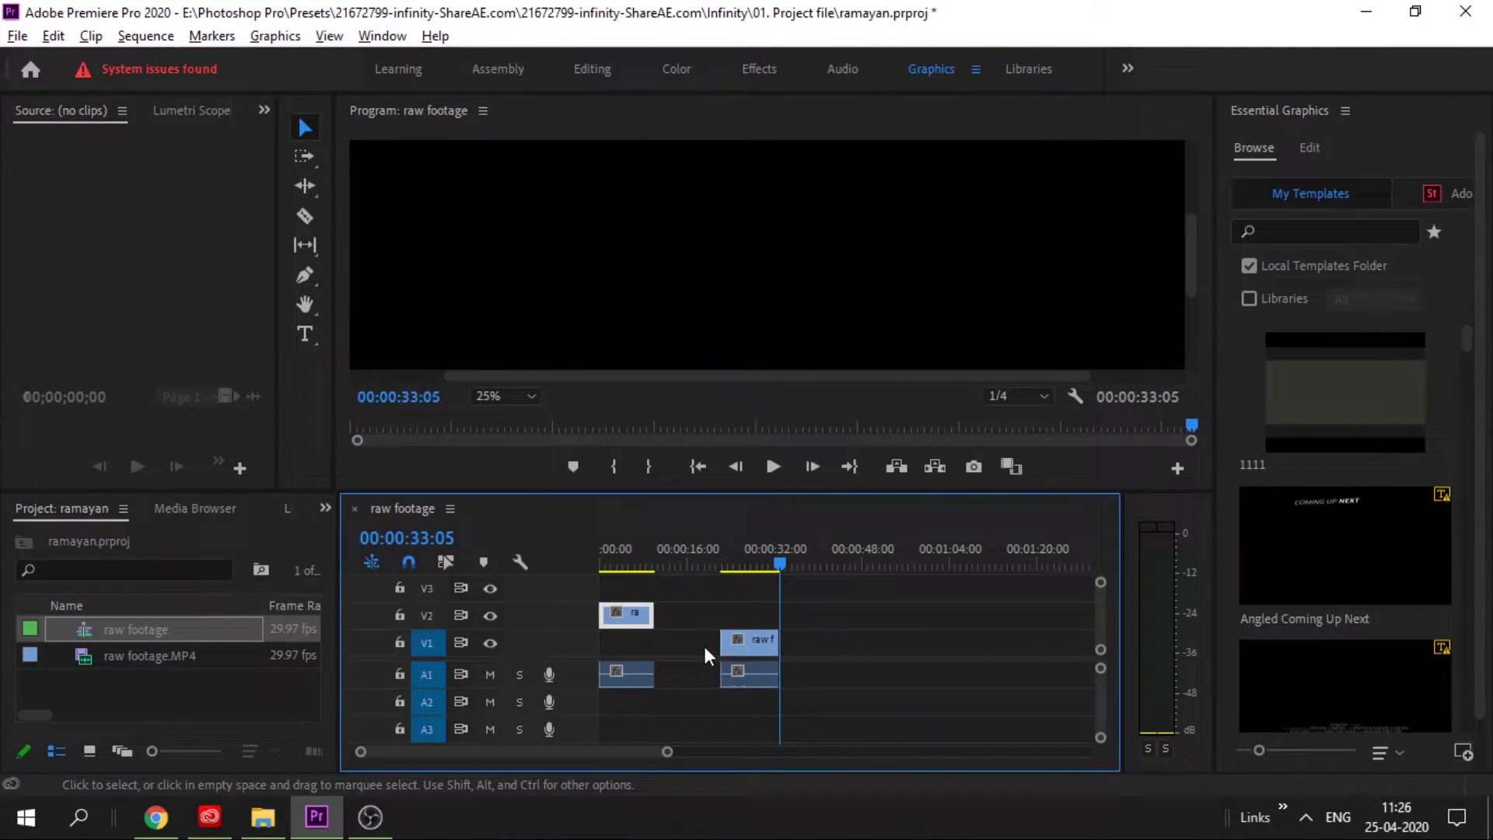
{"action": "left_click_drag", "start_coordinate": [749, 646], "coordinate": [628, 644]}
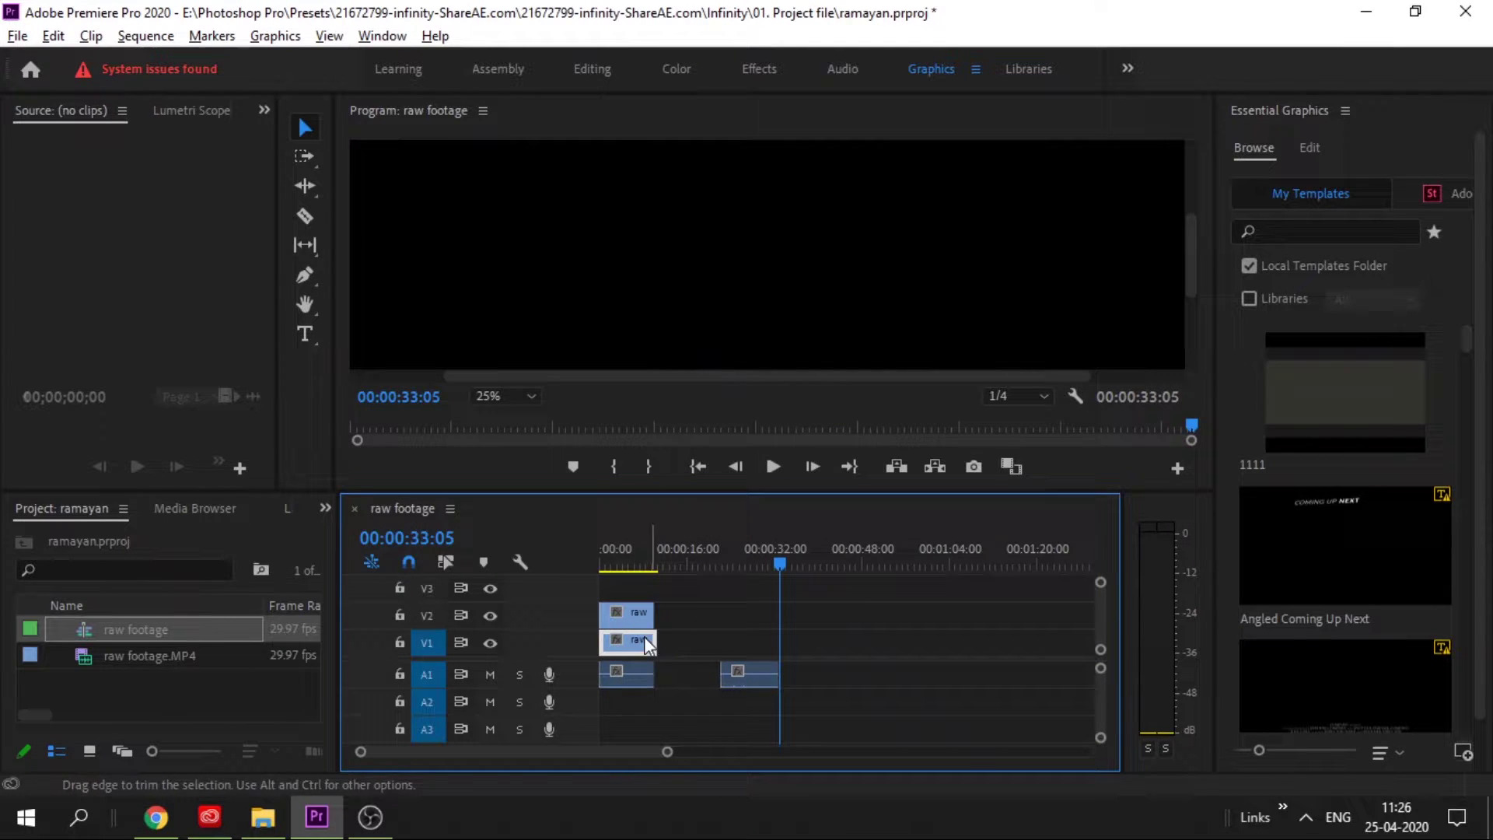
{"action": "key", "text": "Home"}
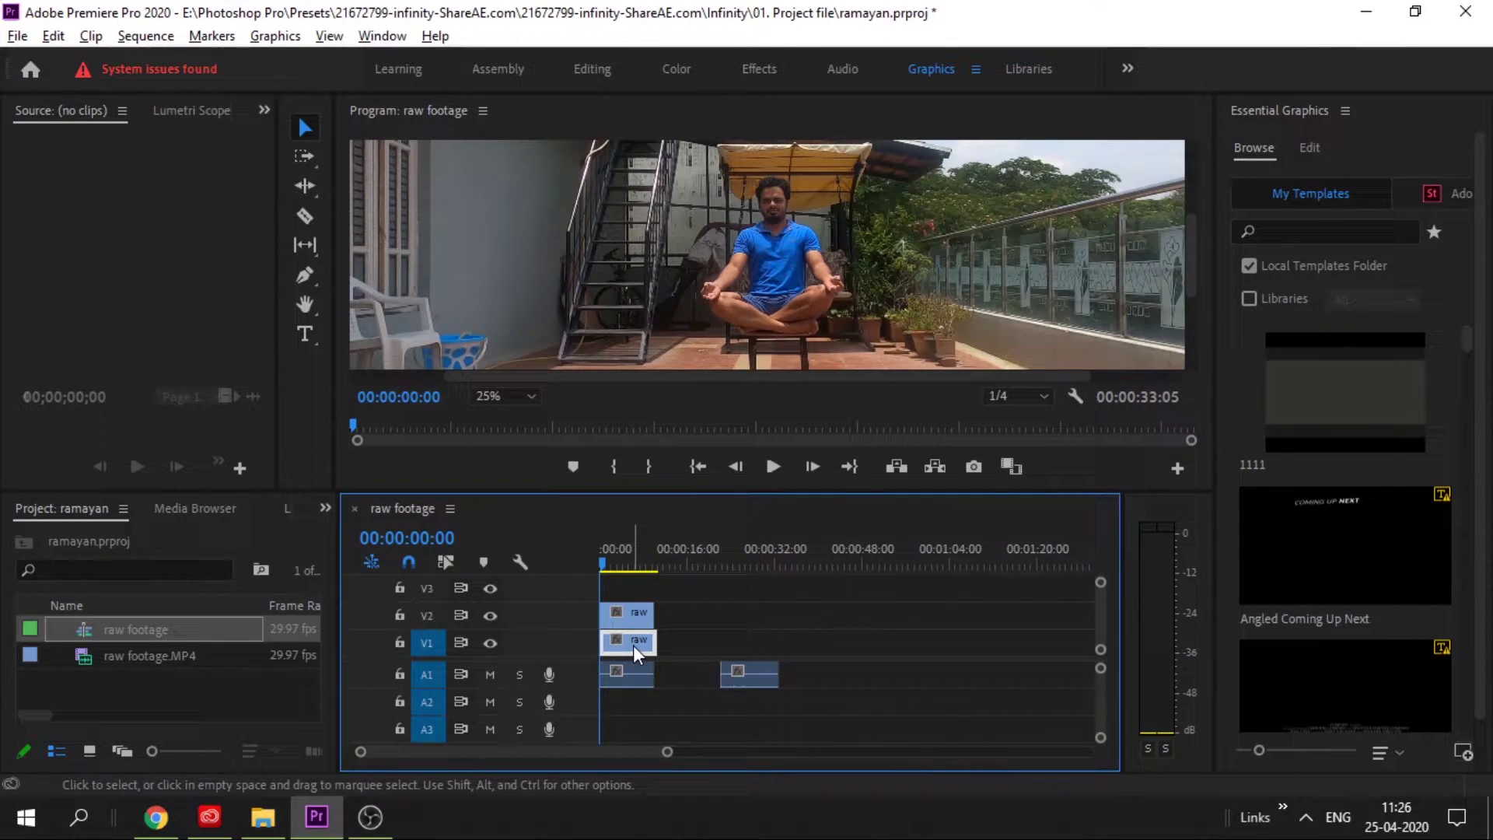
Step: Delete both audio clips from the sequence
{"action": "left_click", "coordinate": [628, 615]}
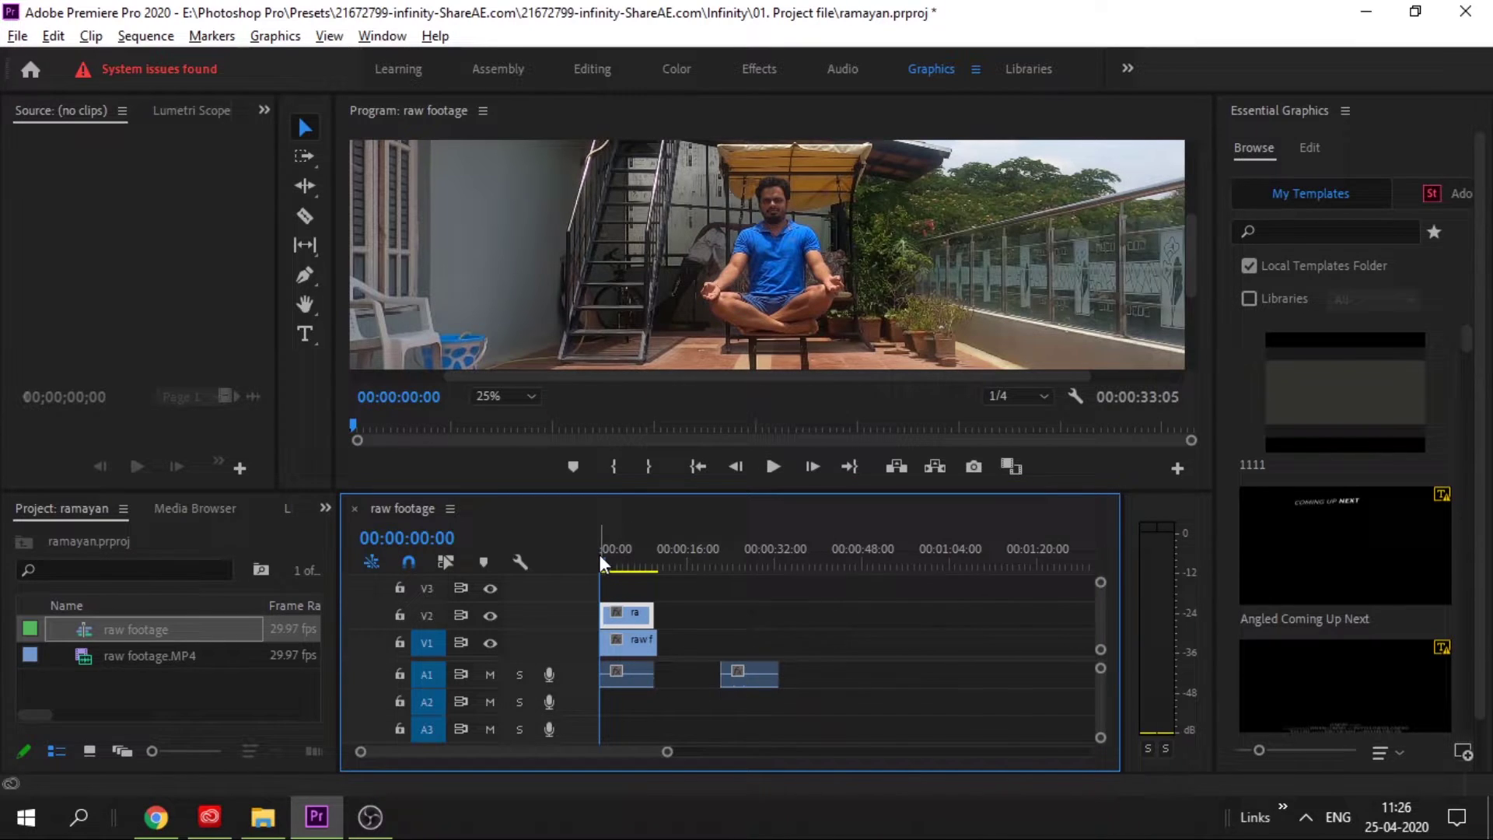
{"action": "left_click", "coordinate": [609, 566]}
{"action": "mouse_move", "coordinate": [609, 566]}
{"action": "left_mouse_down"}
{"action": "mouse_move", "coordinate": [626, 571]}
{"action": "mouse_move", "coordinate": [611, 567]}
{"action": "left_mouse_up"}
{"action": "left_click_drag", "start_coordinate": [781, 693], "coordinate": [631, 668]}
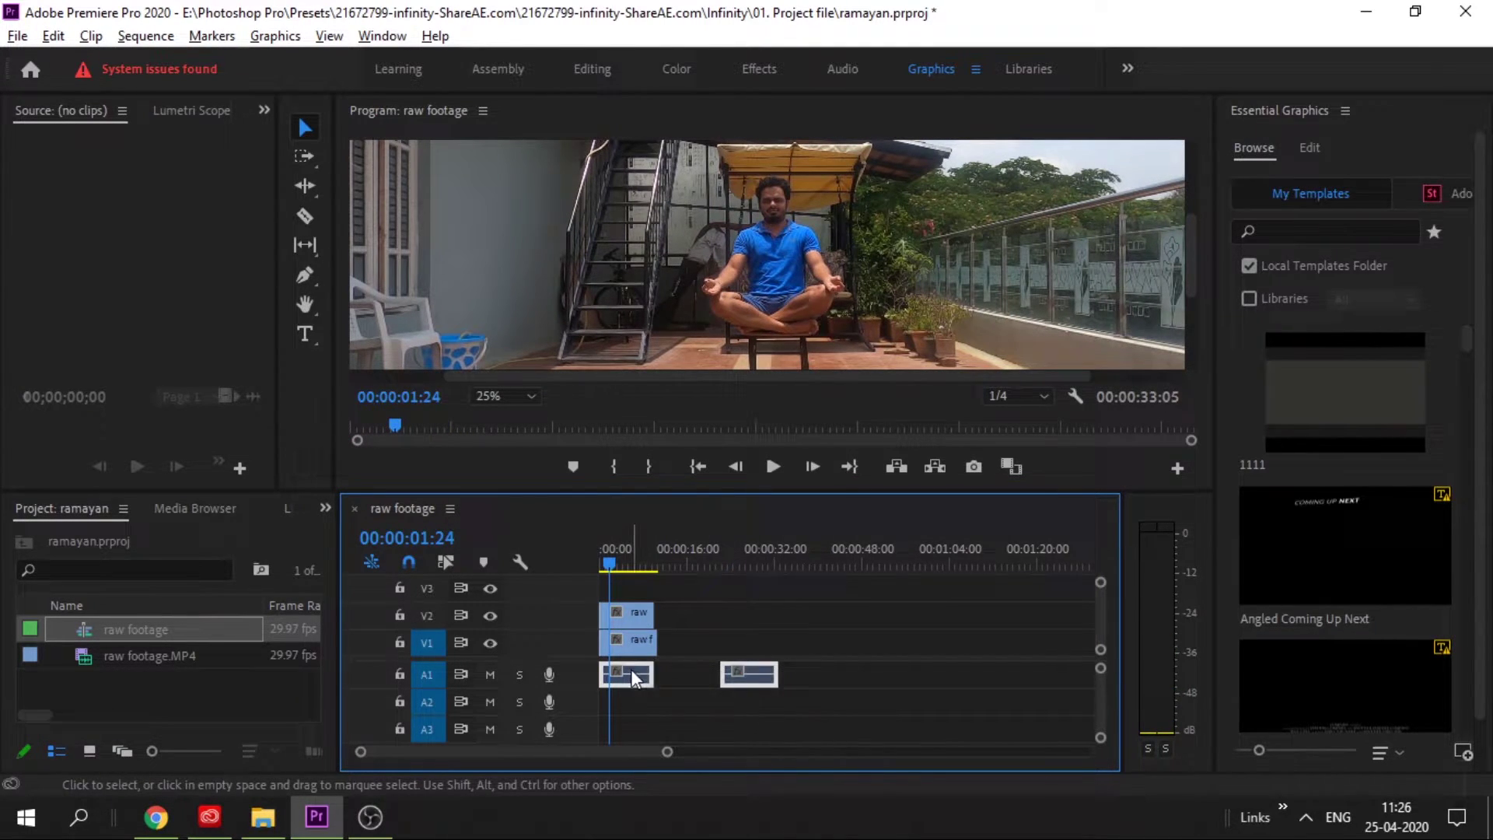
{"action": "key", "text": "Delete"}
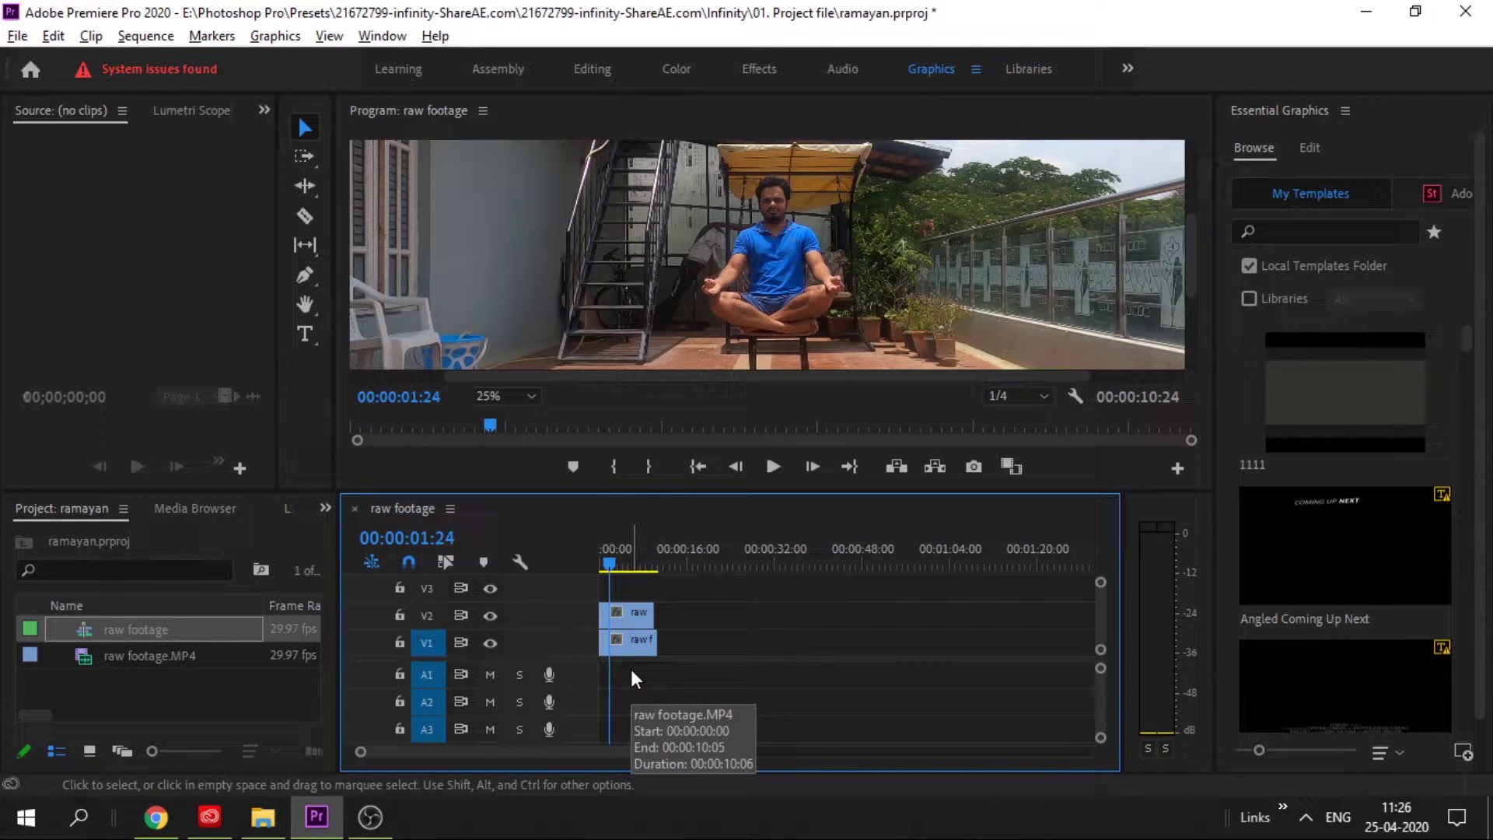
Step: Extend the empty-terrace clip to 00:00:13:06 and delay the sitting-man clip by about one second
{"action": "key", "text": "d"}
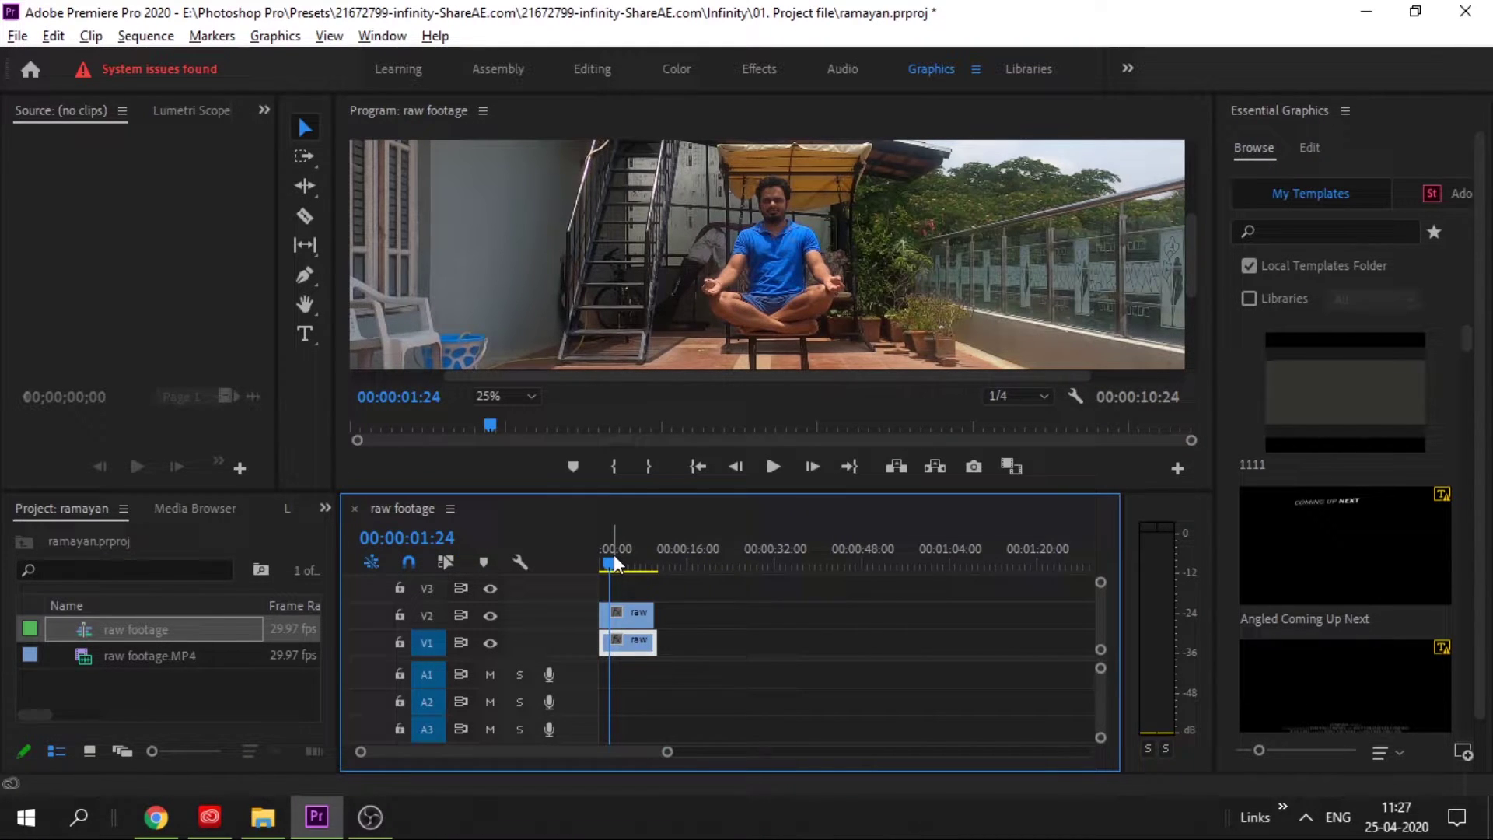
{"action": "left_click_drag", "start_coordinate": [614, 565], "coordinate": [652, 560]}
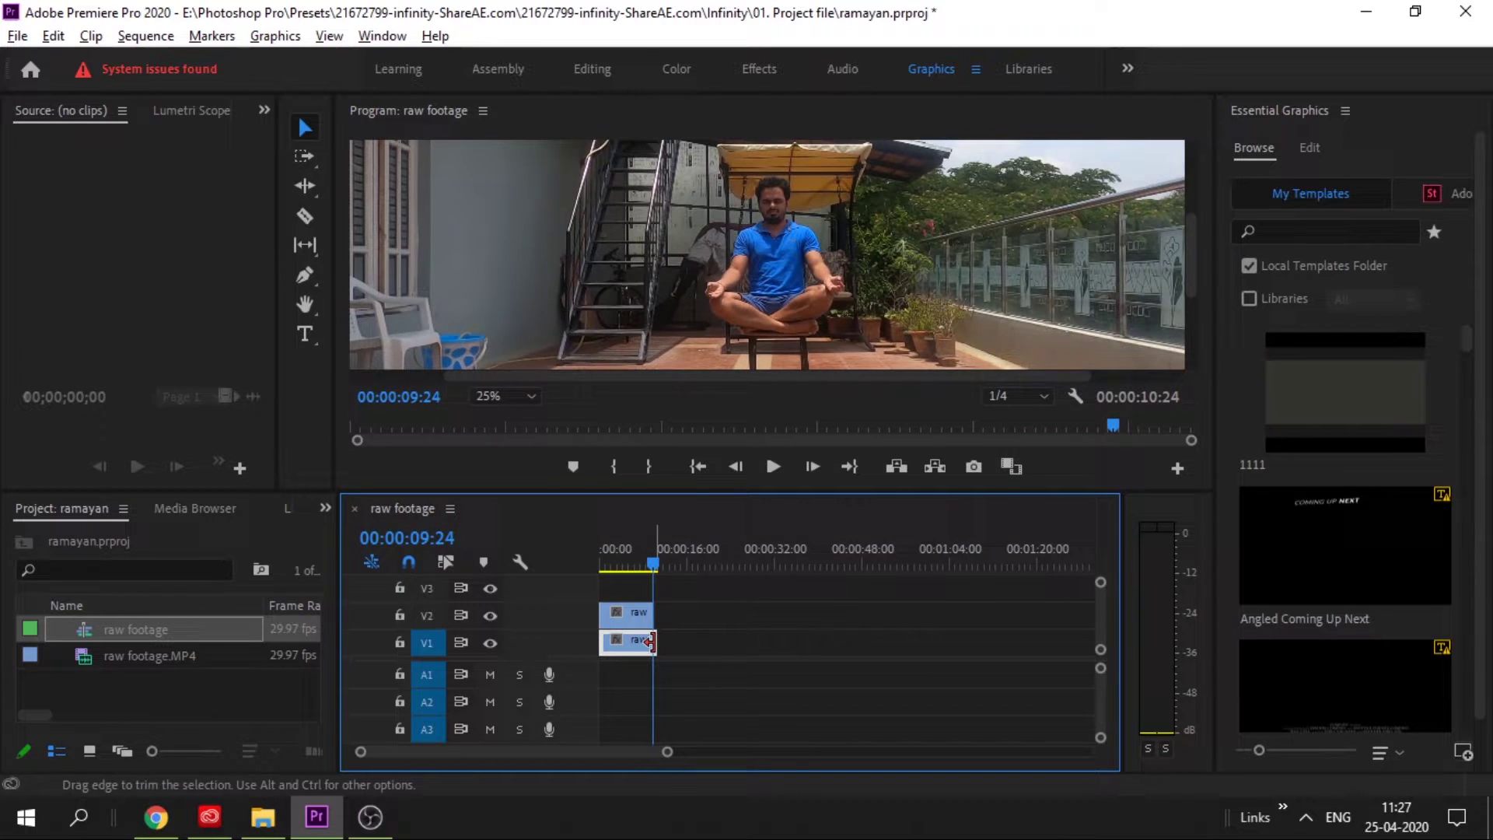
{"action": "mouse_move", "coordinate": [652, 642]}
{"action": "left_mouse_down"}
{"action": "mouse_move", "coordinate": [669, 641]}
{"action": "mouse_move", "coordinate": [636, 618]}
{"action": "left_mouse_up"}
{"action": "left_click_drag", "start_coordinate": [667, 751], "coordinate": [538, 751]}
{"action": "left_click_drag", "start_coordinate": [734, 613], "coordinate": [752, 623]}
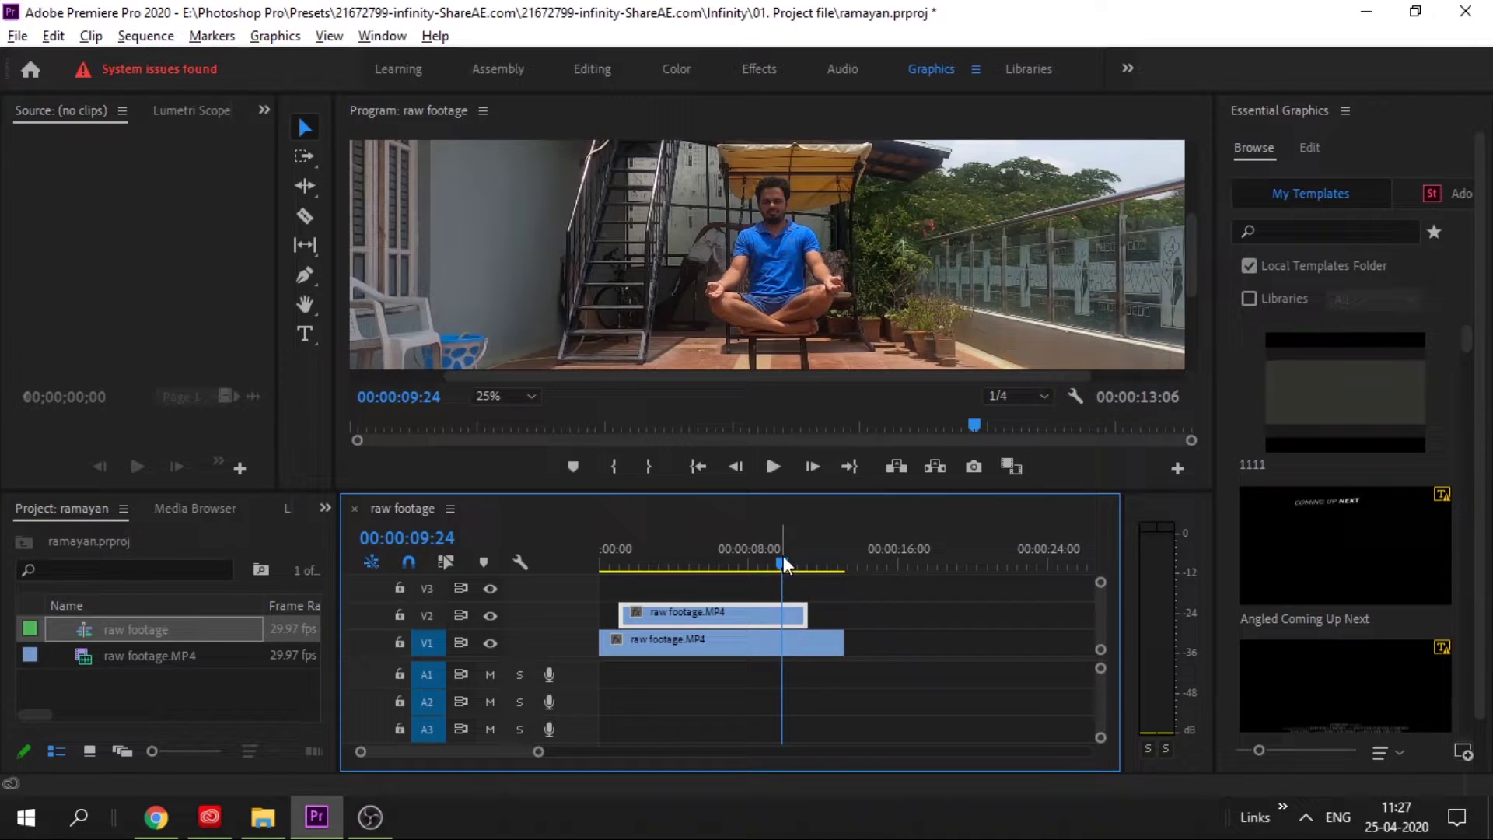
{"action": "left_click_drag", "start_coordinate": [782, 560], "coordinate": [770, 591]}
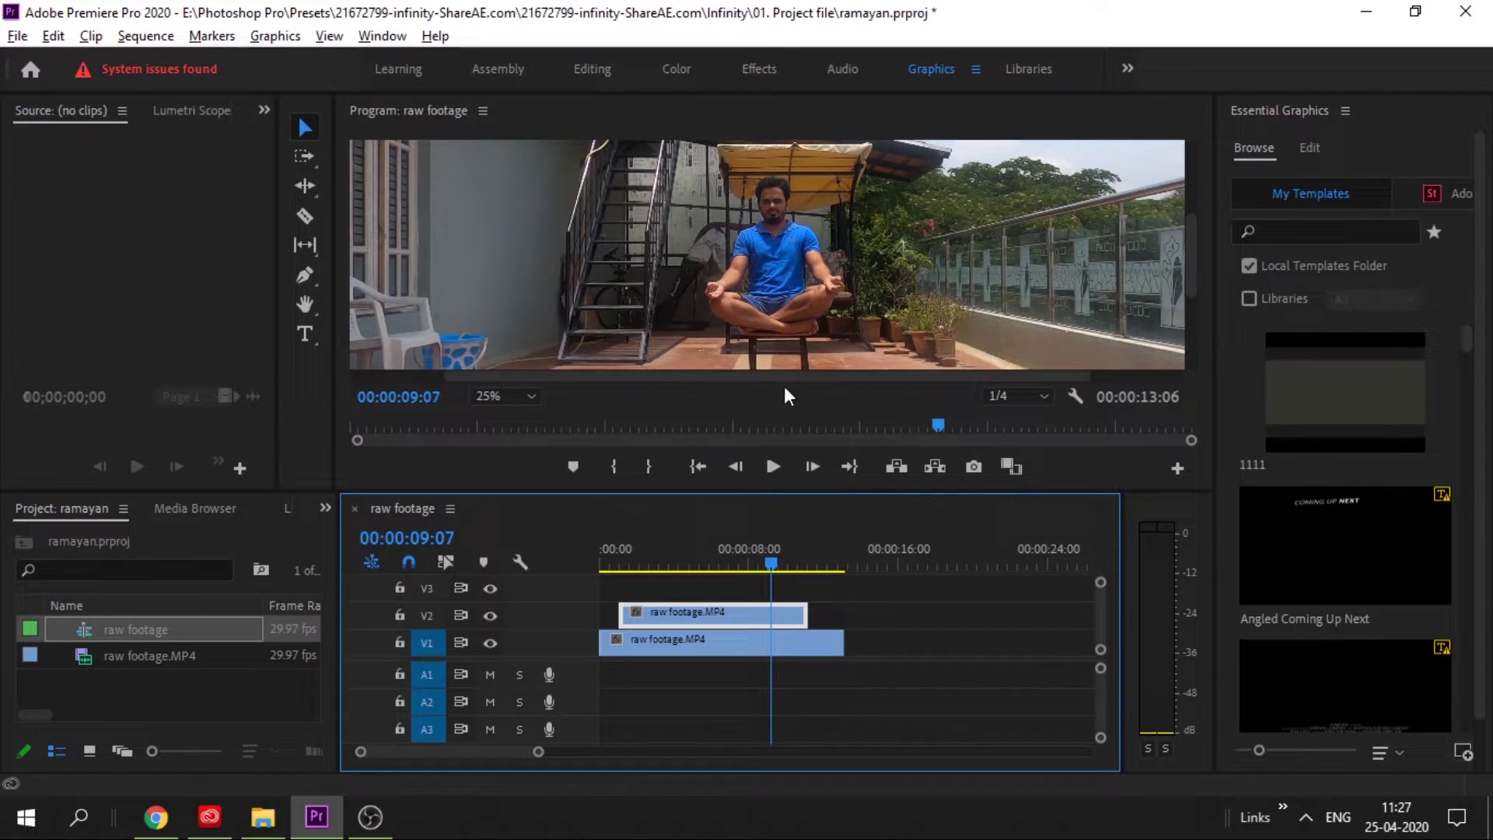
Step: Return the playhead to 00:00:00:21, just before the man appears
{"action": "left_click", "coordinate": [860, 227]}
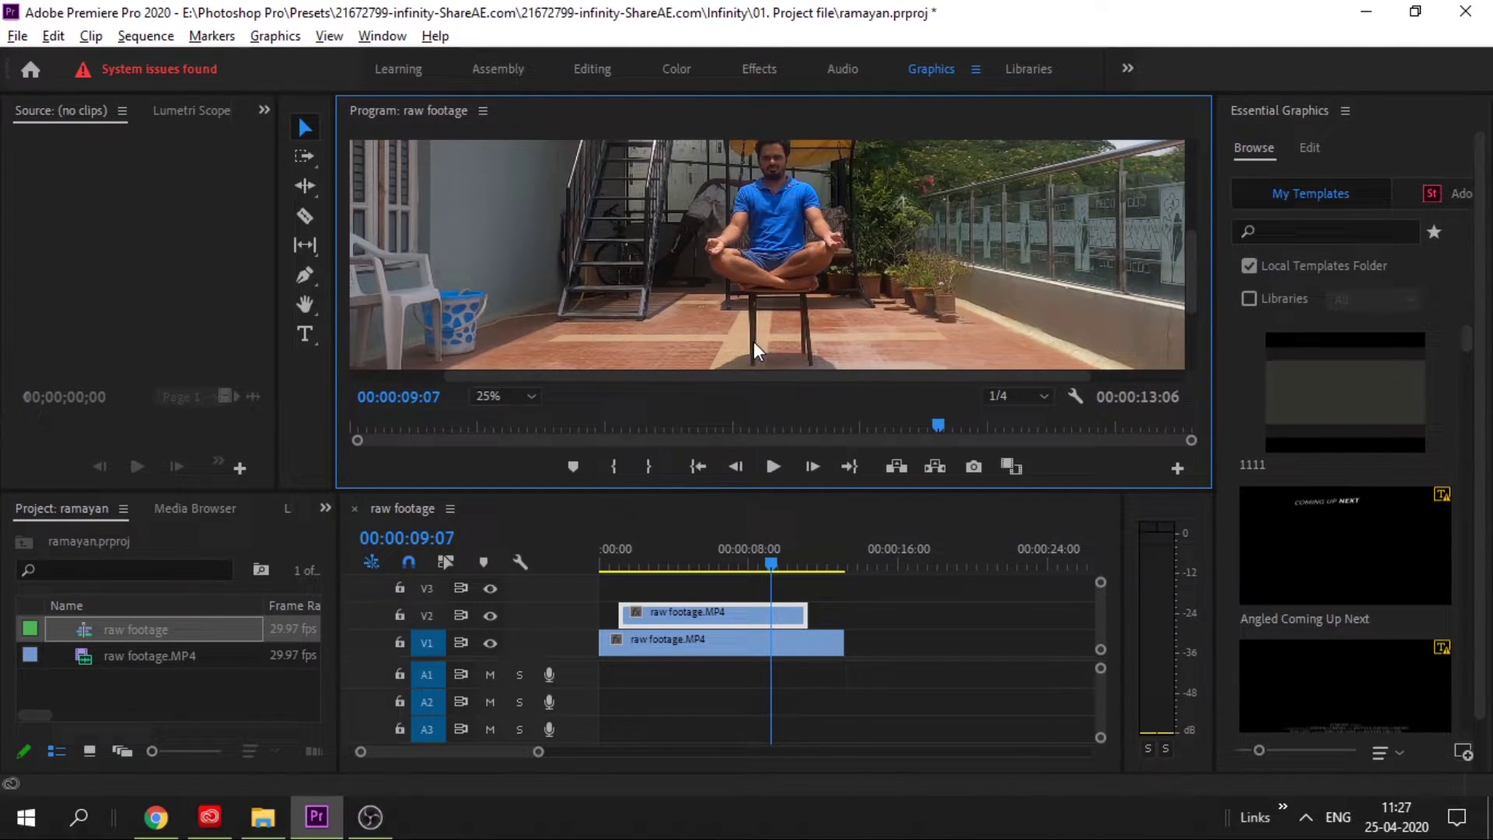
{"action": "scroll", "coordinate": [1192, 277], "scroll_direction": "up", "scroll_amount": 3}
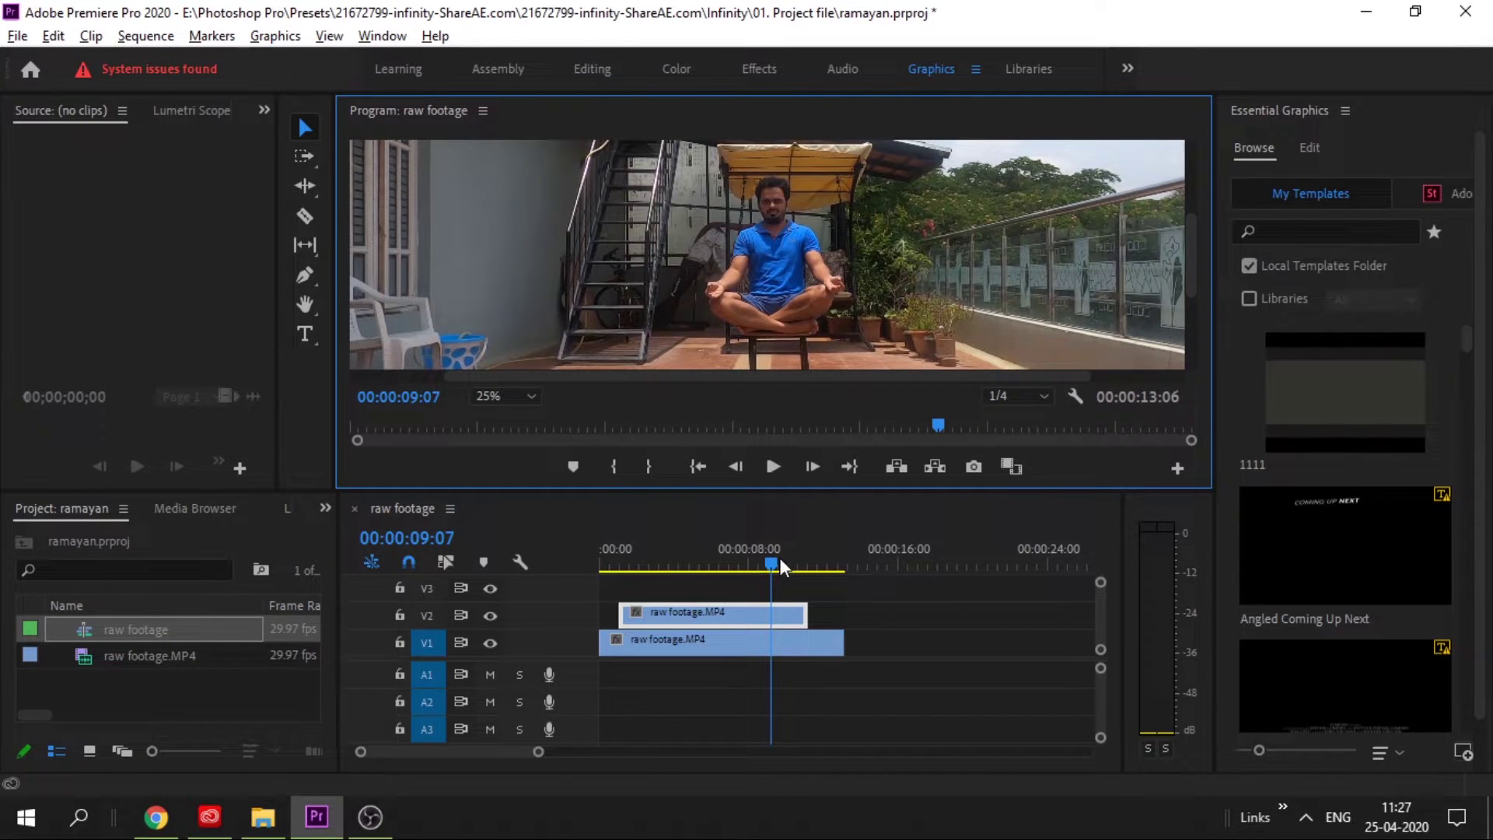
{"action": "left_click_drag", "start_coordinate": [779, 557], "coordinate": [614, 568]}
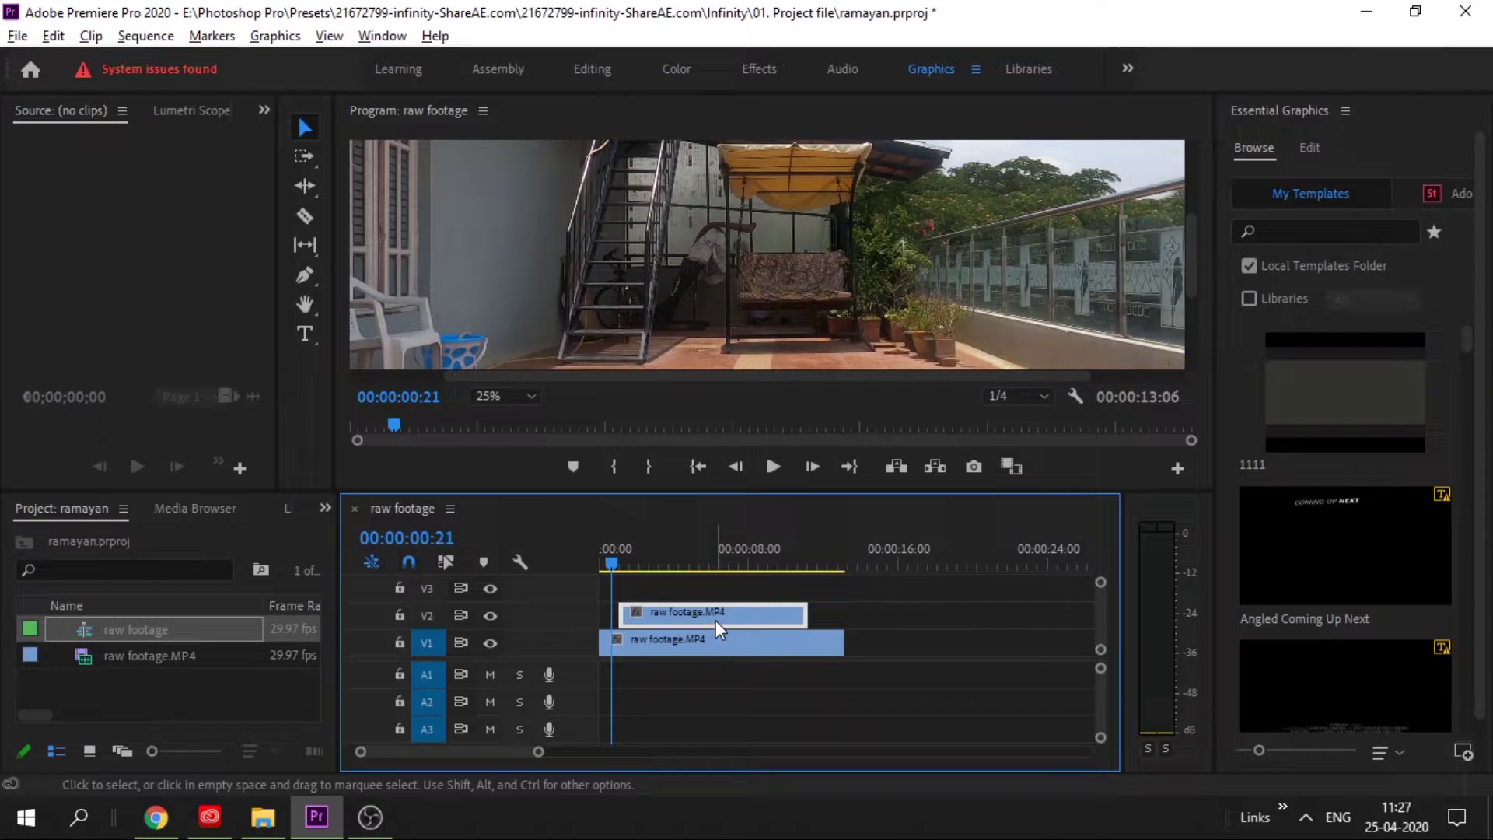
Step: Show Effect Controls for the V2 sitting-man clip at a frame where the man is seated
{"action": "left_click", "coordinate": [264, 109]}
{"action": "left_click", "coordinate": [118, 202]}
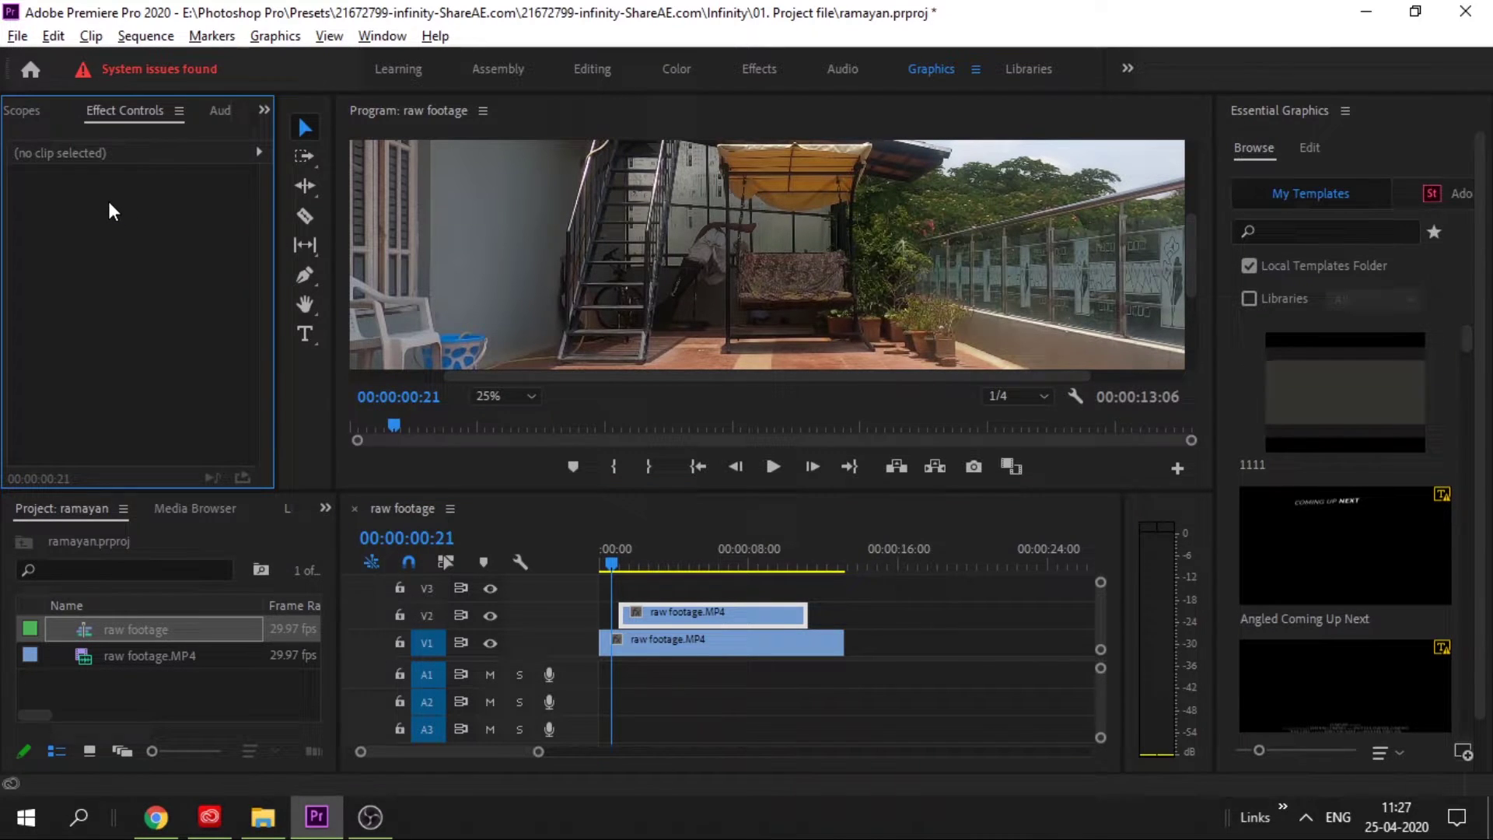
{"action": "left_click", "coordinate": [726, 611]}
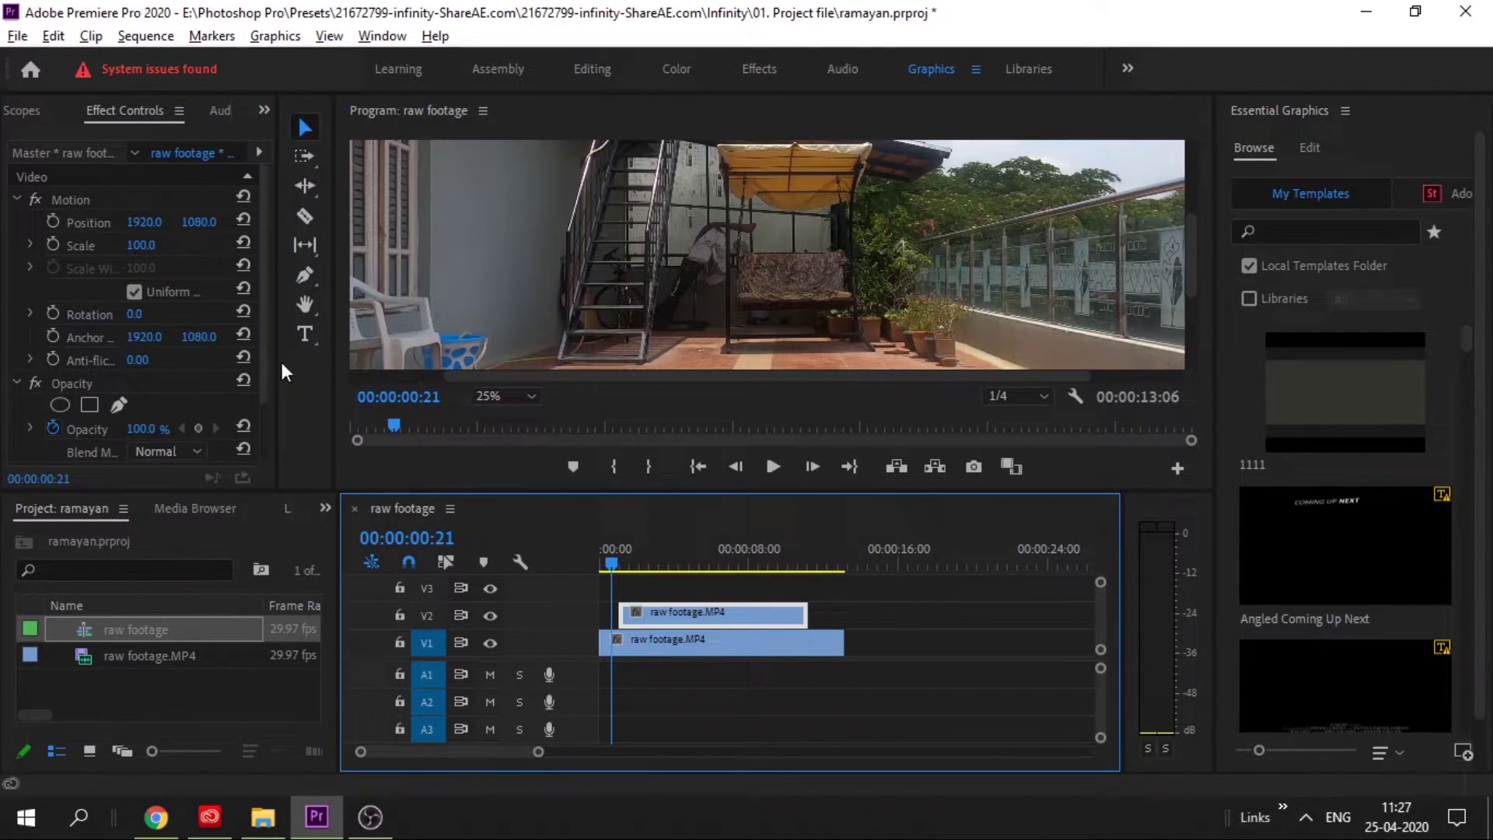
{"action": "left_click_drag", "start_coordinate": [265, 322], "coordinate": [274, 413]}
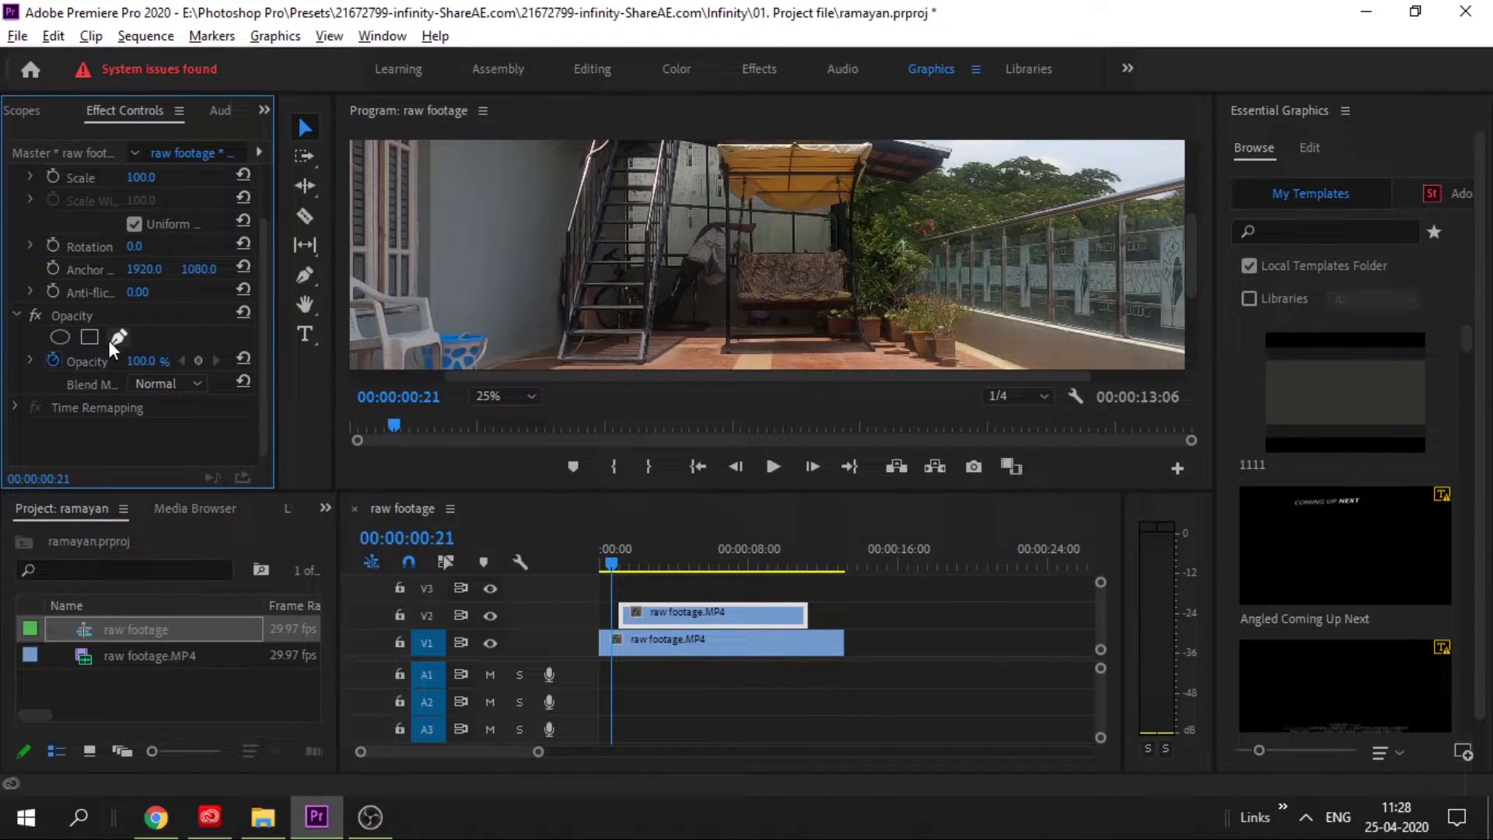
{"action": "left_click_drag", "start_coordinate": [610, 563], "coordinate": [622, 559]}
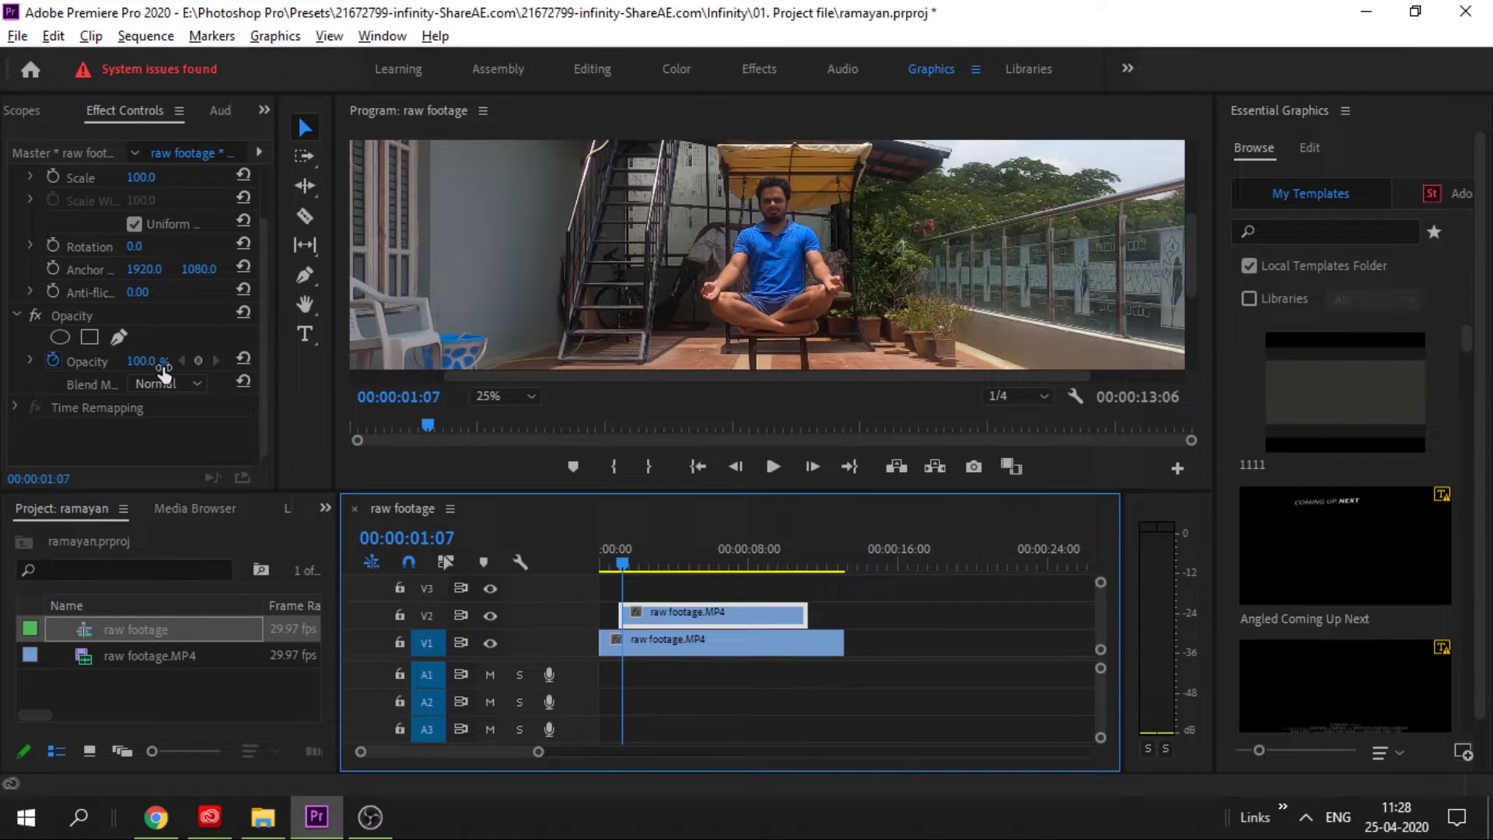
Step: Trace a freeform Opacity pen mask around the meditating man in the Program monitor
{"action": "left_click", "coordinate": [117, 337]}
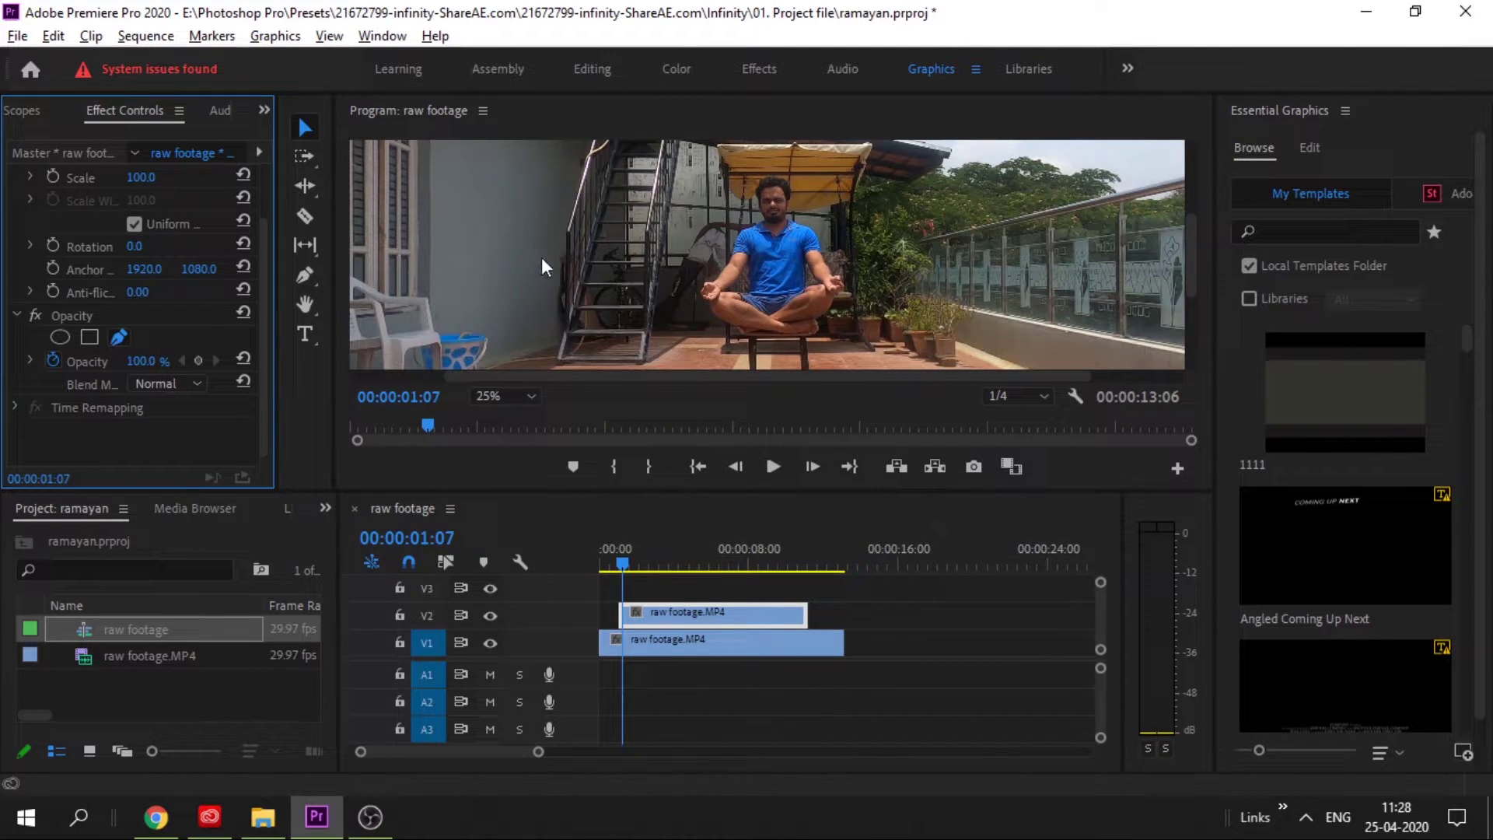
{"action": "left_click", "coordinate": [774, 183]}
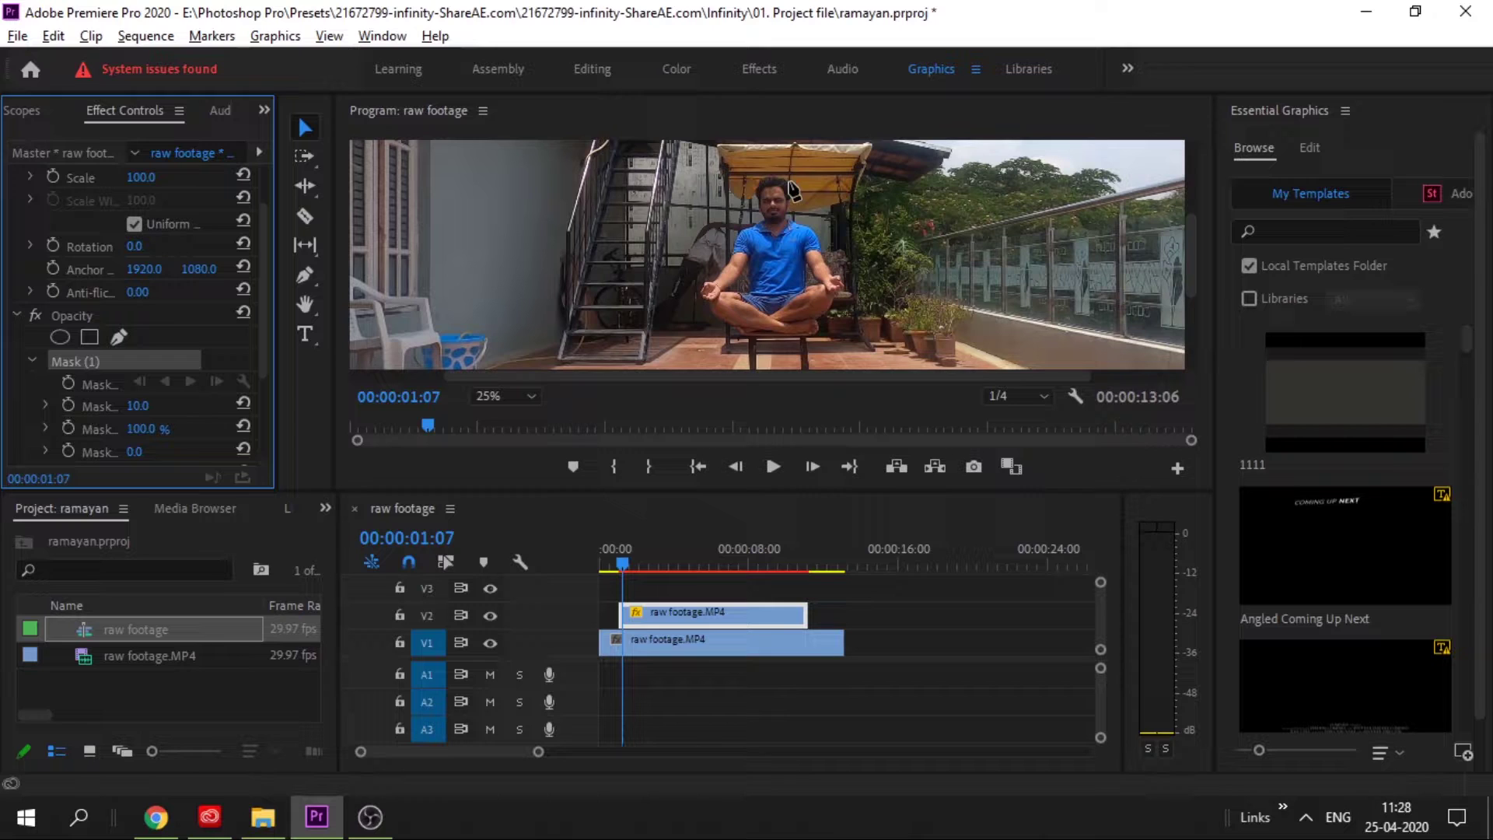
{"action": "left_click", "coordinate": [801, 195]}
{"action": "left_click", "coordinate": [823, 213]}
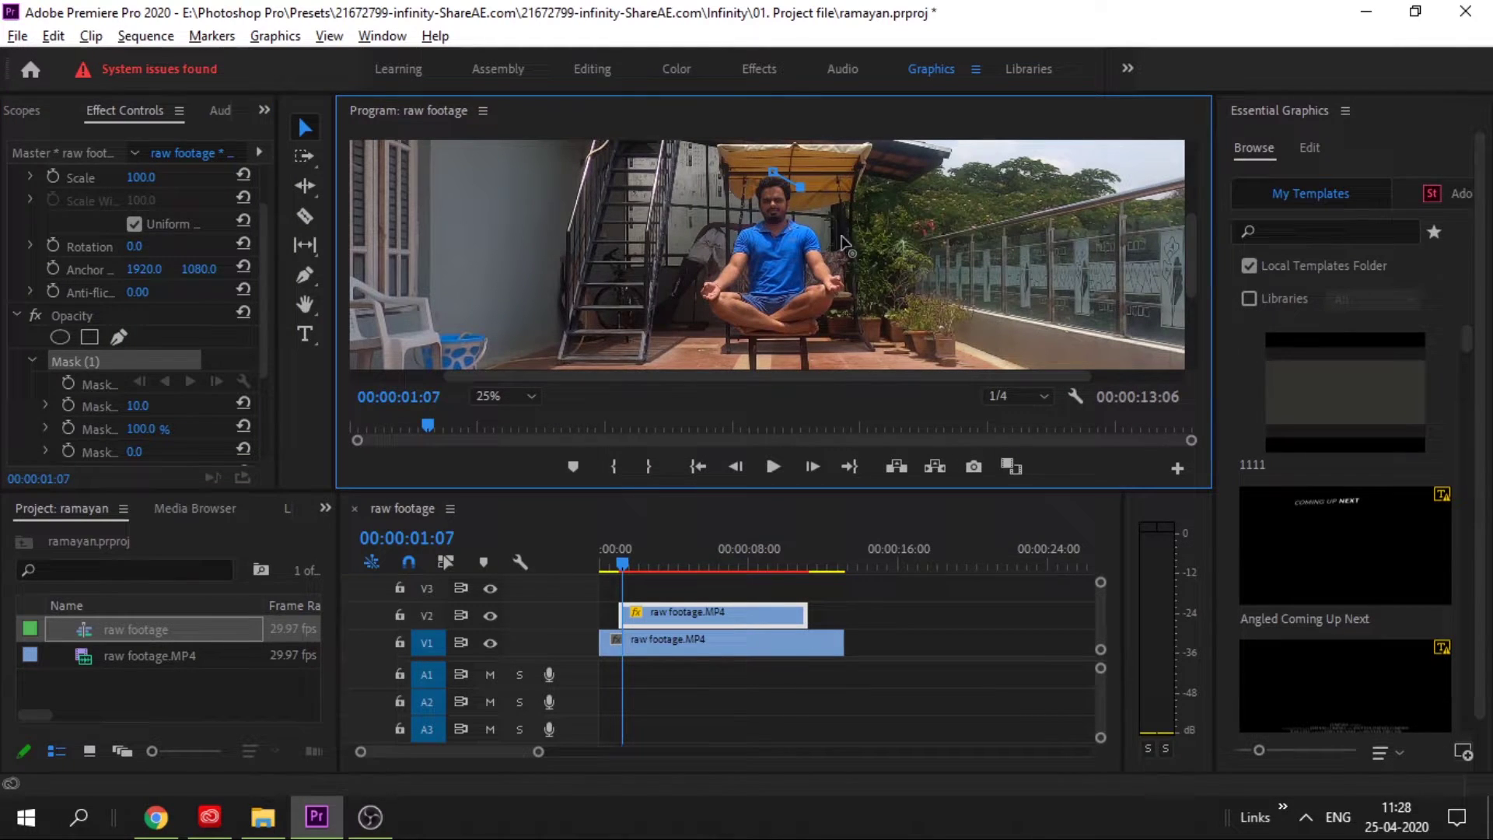
{"action": "left_click", "coordinate": [841, 246]}
{"action": "left_click", "coordinate": [852, 273]}
{"action": "left_click", "coordinate": [849, 313]}
{"action": "left_click", "coordinate": [825, 335]}
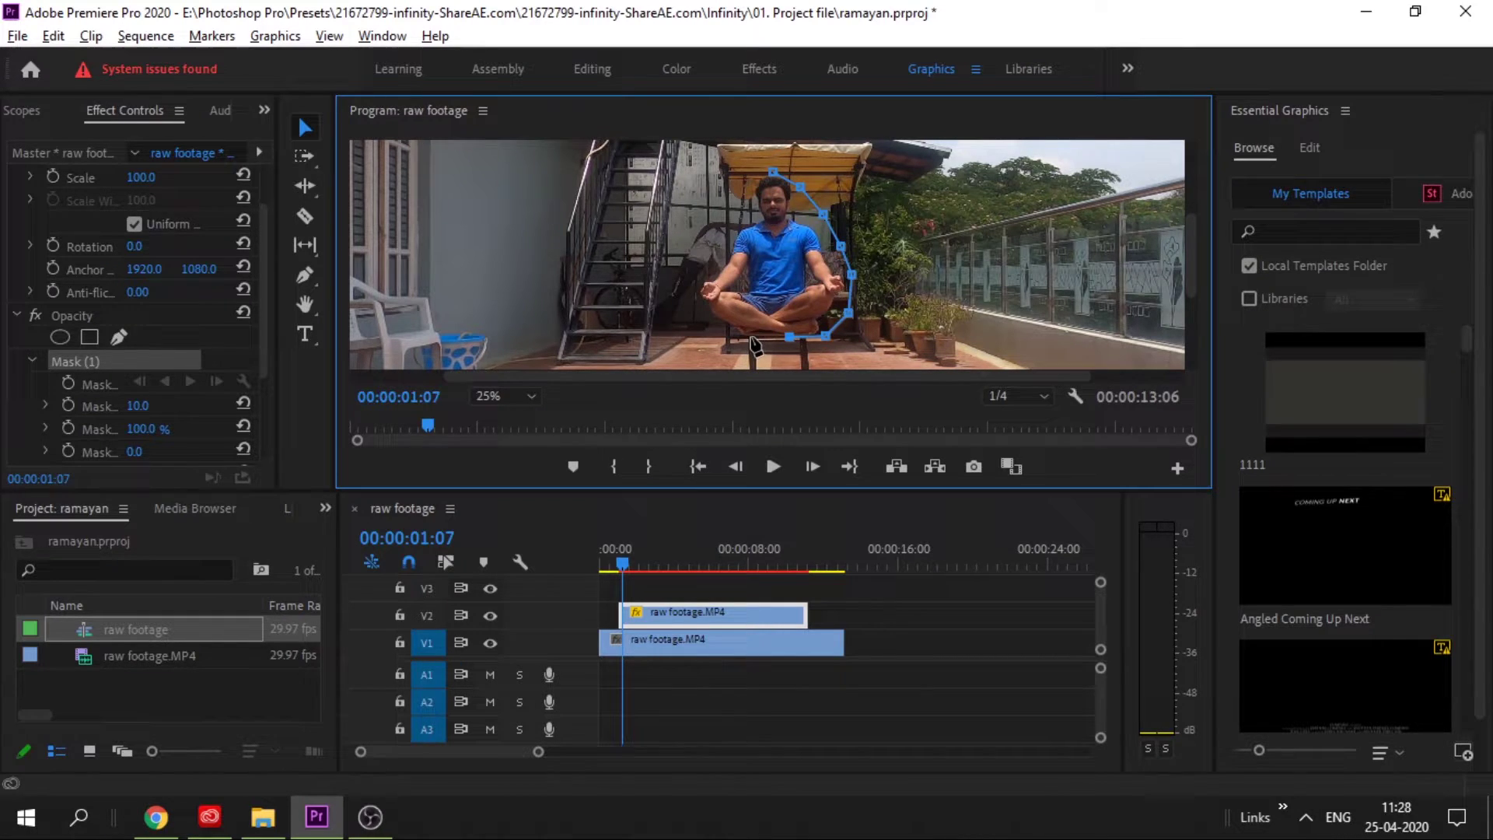
{"action": "left_click", "coordinate": [751, 336]}
{"action": "left_click_drag", "start_coordinate": [727, 332], "coordinate": [722, 340]}
{"action": "left_click", "coordinate": [713, 321]}
{"action": "left_click", "coordinate": [690, 295]}
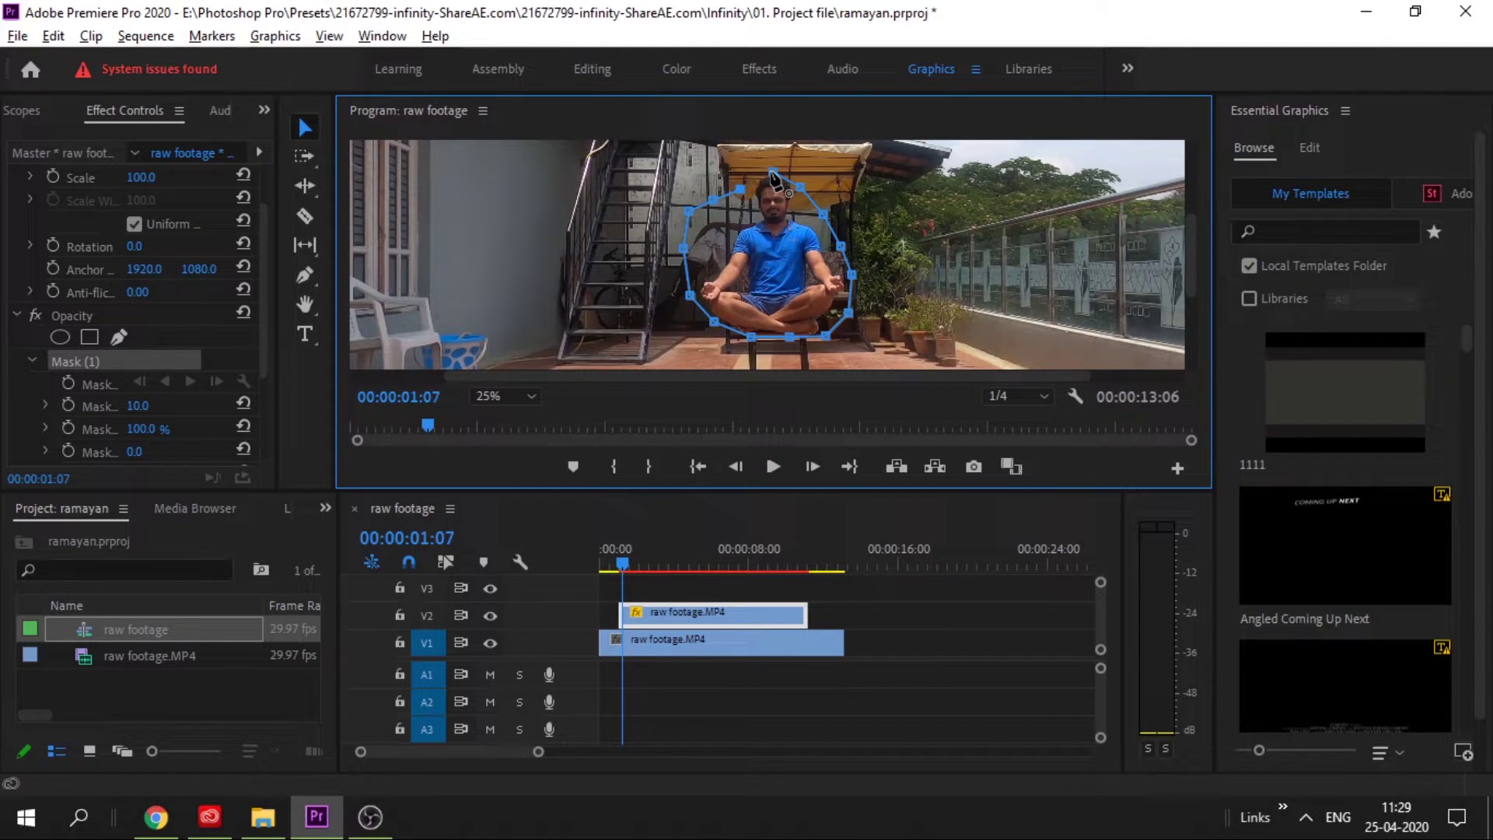
{"action": "left_click", "coordinate": [774, 178]}
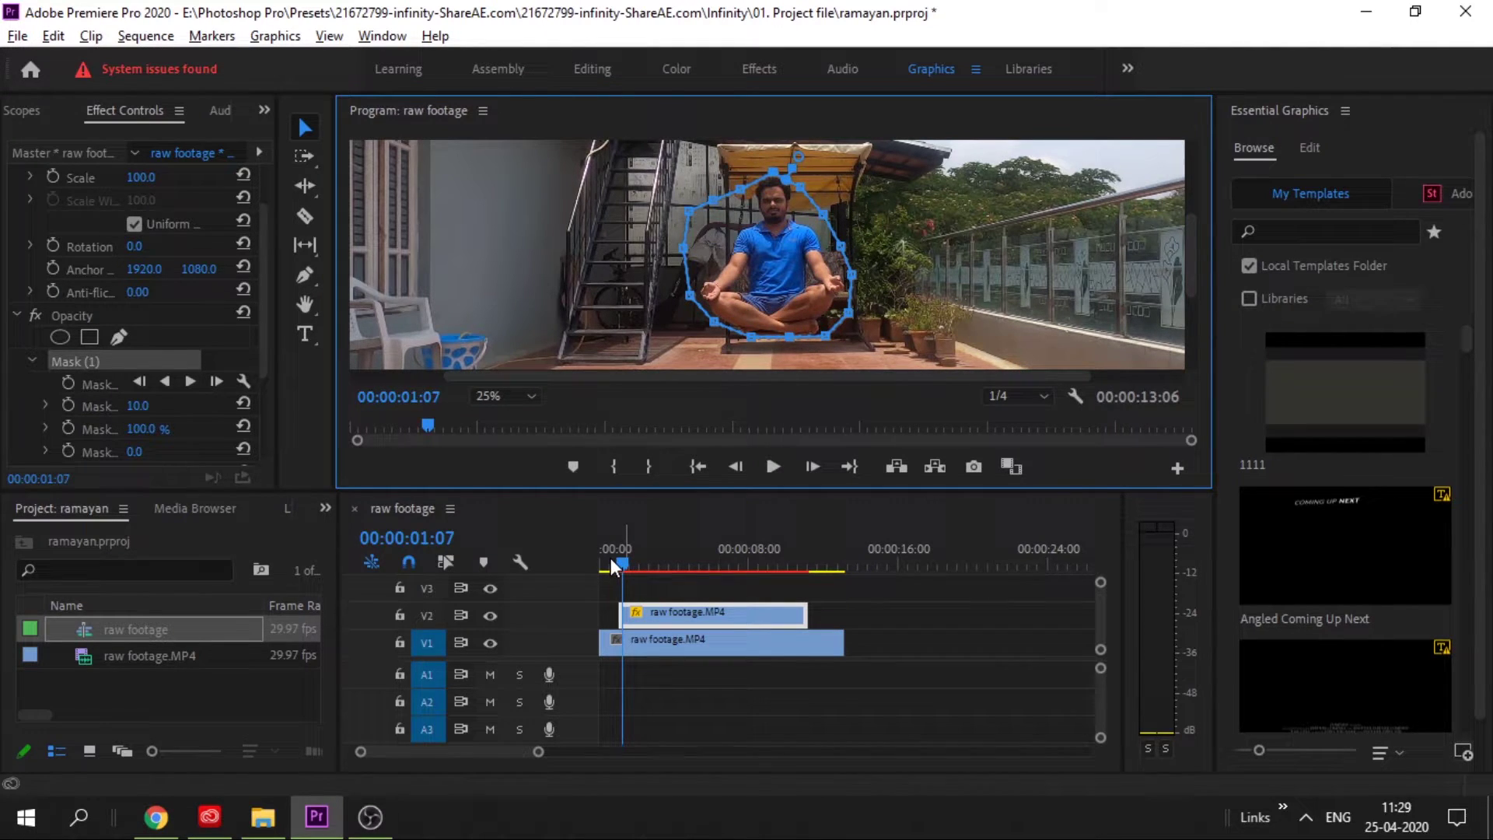
Step: Scrub through the clip to check the mask holds around the man
{"action": "mouse_move", "coordinate": [611, 560]}
{"action": "left_mouse_down"}
{"action": "mouse_move", "coordinate": [747, 557]}
{"action": "mouse_move", "coordinate": [622, 566]}
{"action": "left_mouse_up"}
{"action": "left_click", "coordinate": [772, 567]}
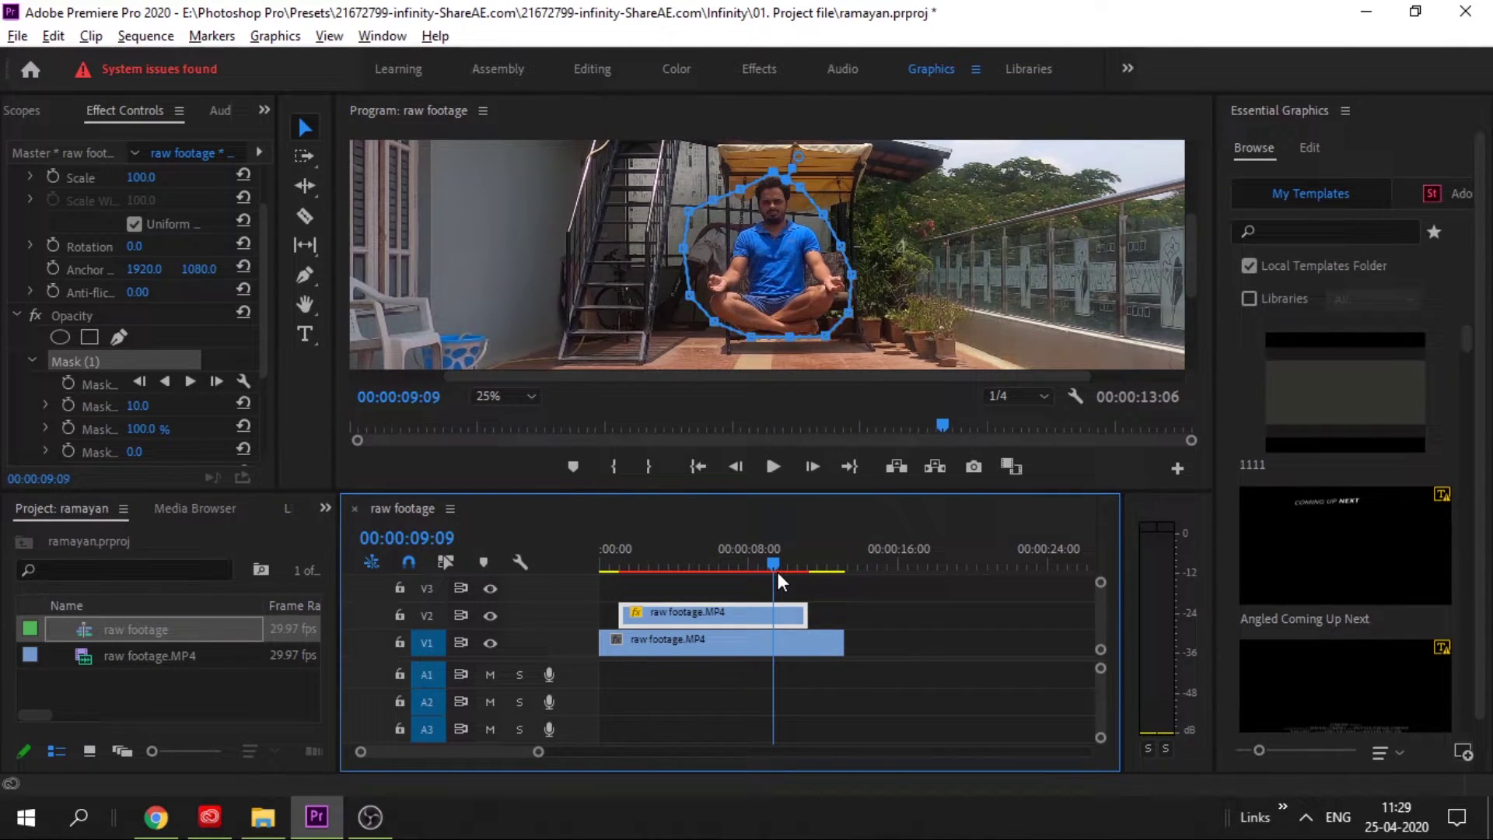
{"action": "left_click_drag", "start_coordinate": [778, 571], "coordinate": [623, 563]}
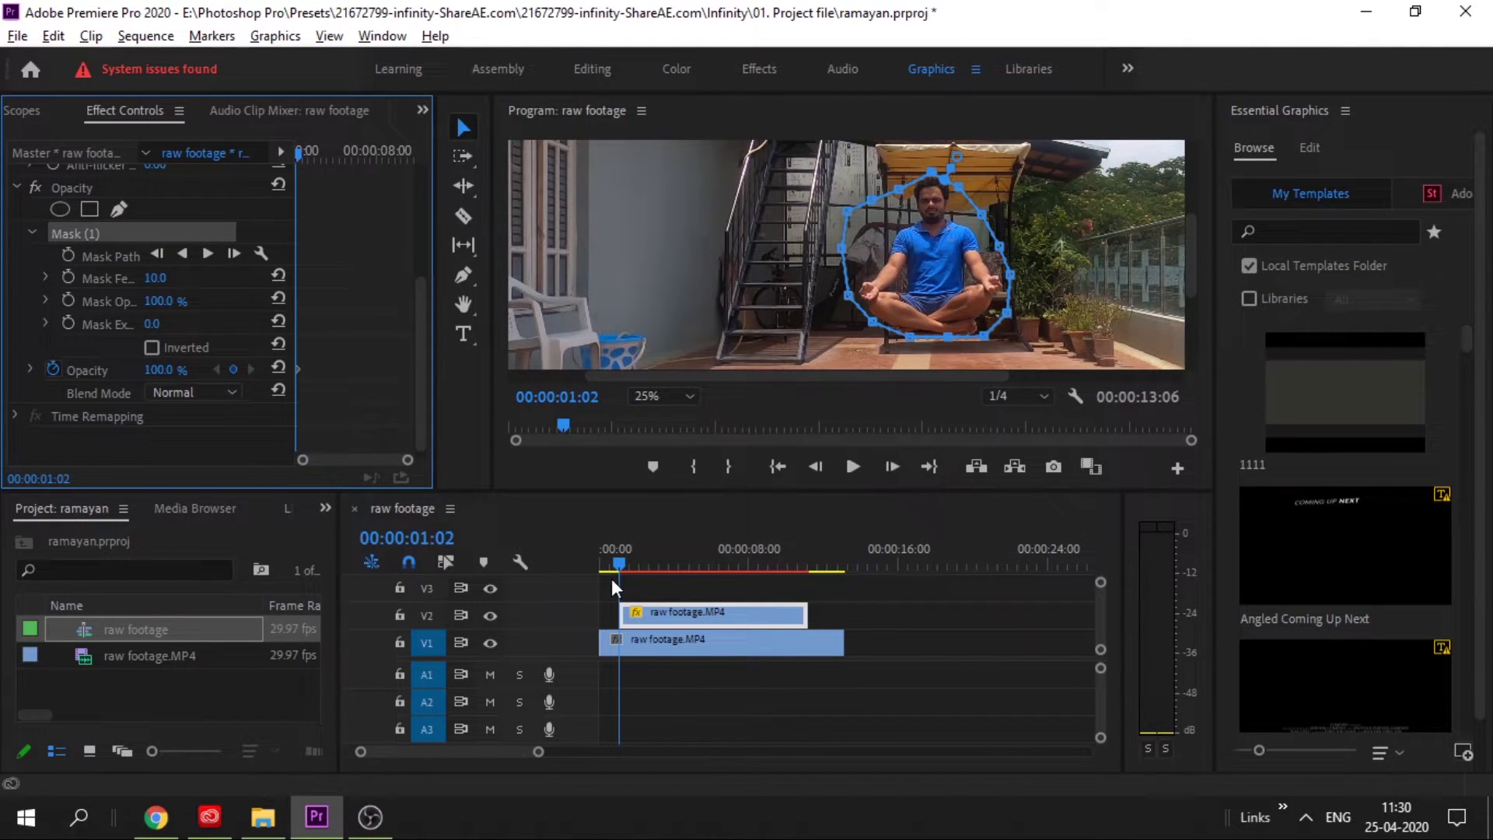
Step: Fade the man in with Opacity keyframes 0% at 00:00:01:02 and 100% at 00:00:01:17
{"action": "left_click", "coordinate": [168, 368]}
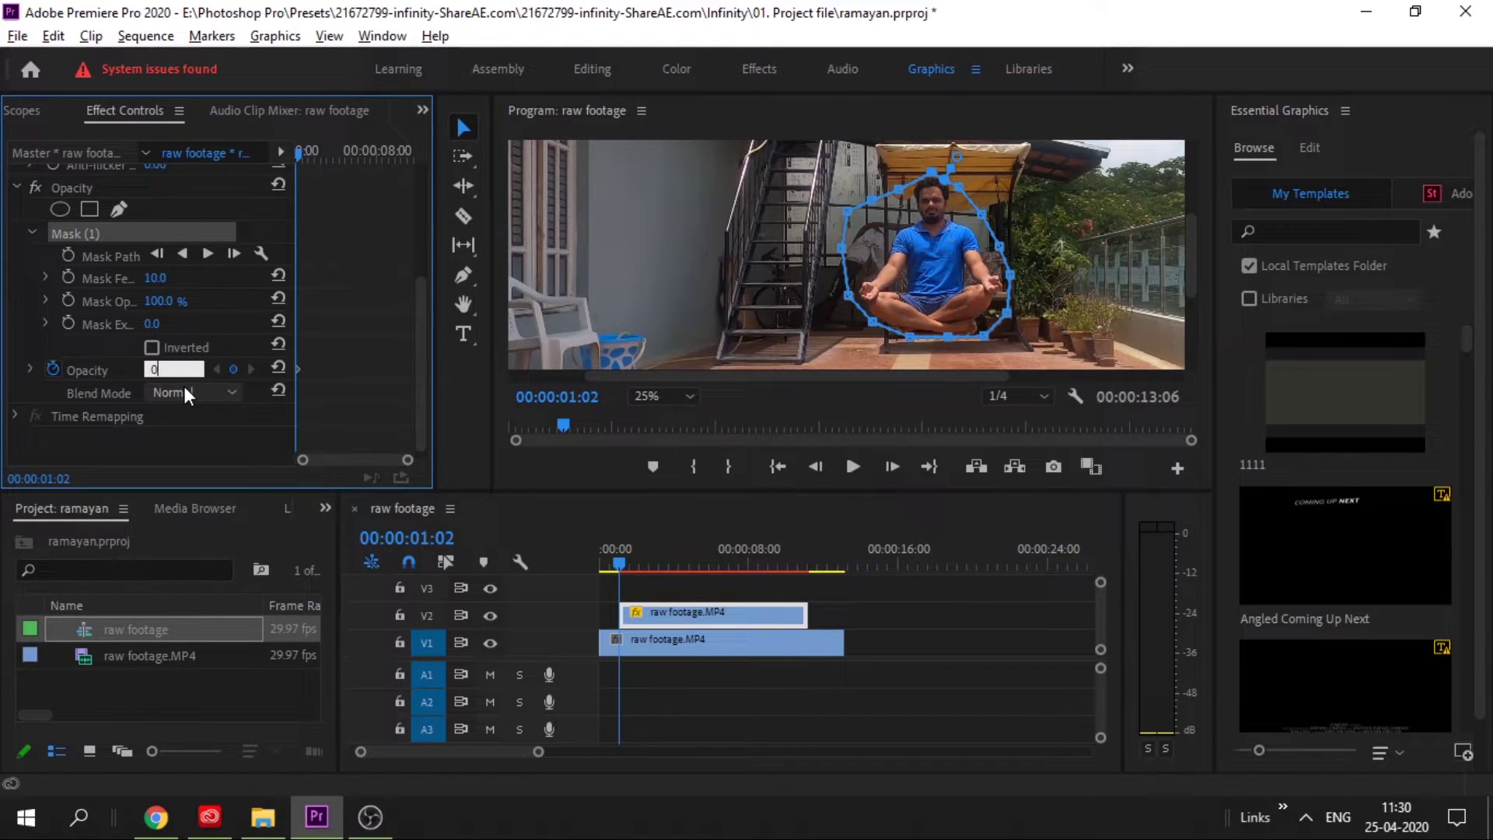
{"action": "left_click_drag", "start_coordinate": [622, 566], "coordinate": [632, 572]}
{"action": "left_click", "coordinate": [156, 370]}
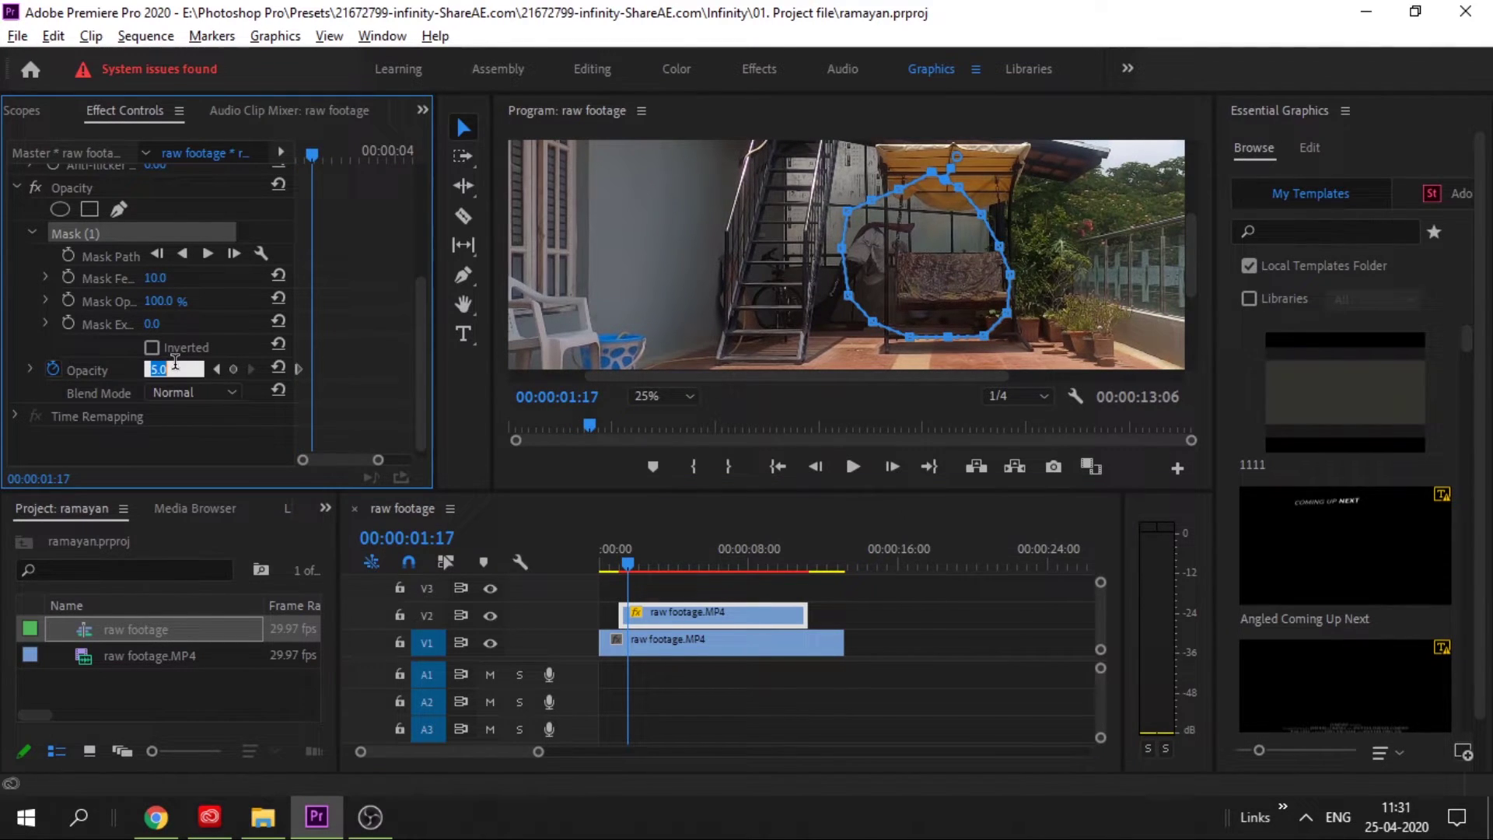
{"action": "type", "text": "100"}
{"action": "key", "text": "Return"}
Step: Fade the man out with a 100% Opacity keyframe followed by 0% at 00:00:11:03
{"action": "left_click_drag", "start_coordinate": [627, 566], "coordinate": [810, 566]}
{"action": "left_click", "coordinate": [235, 370]}
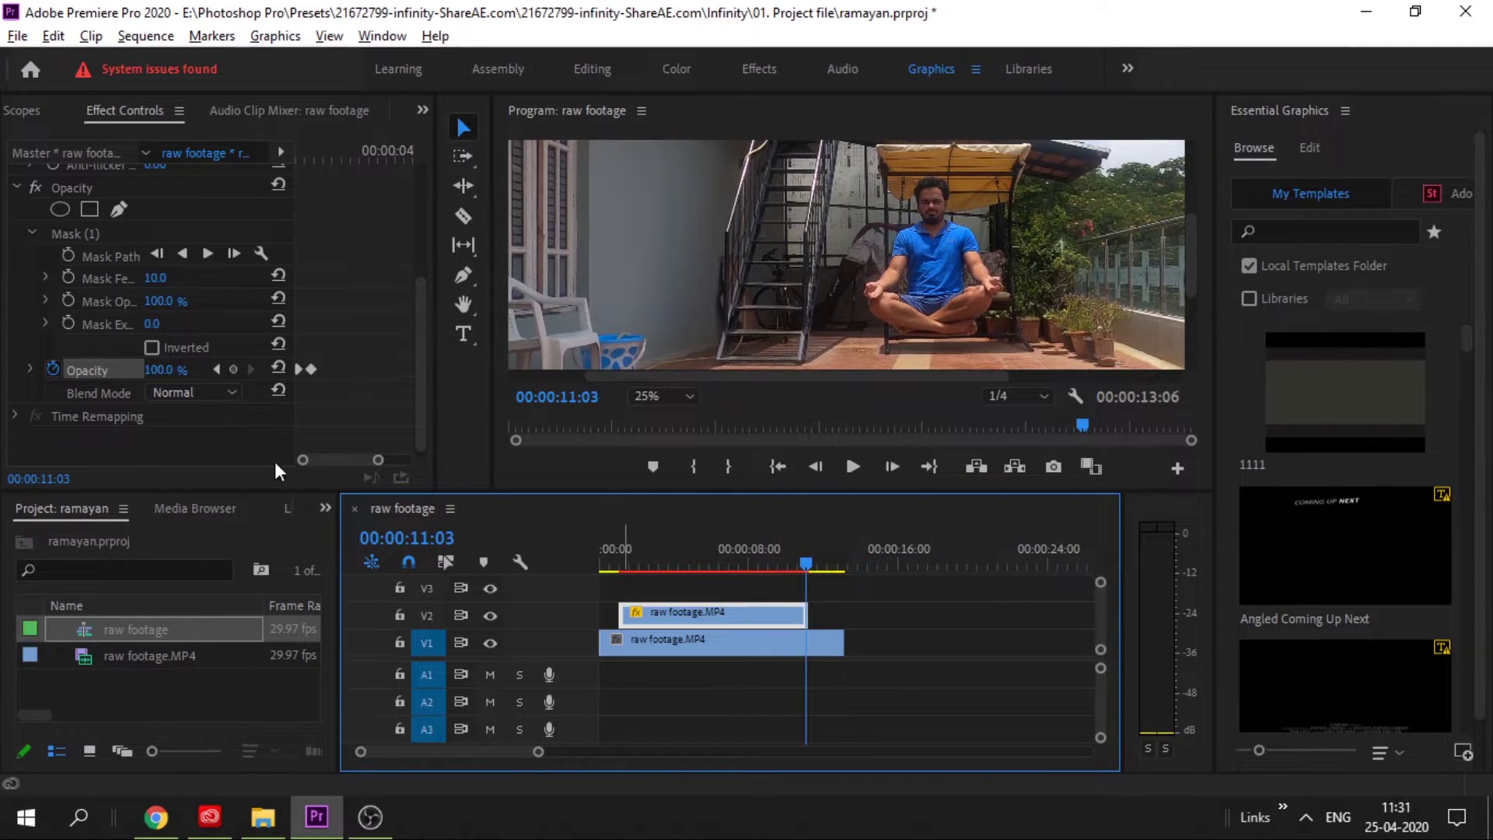
{"action": "left_click", "coordinate": [153, 371]}
{"action": "type", "text": "0"}
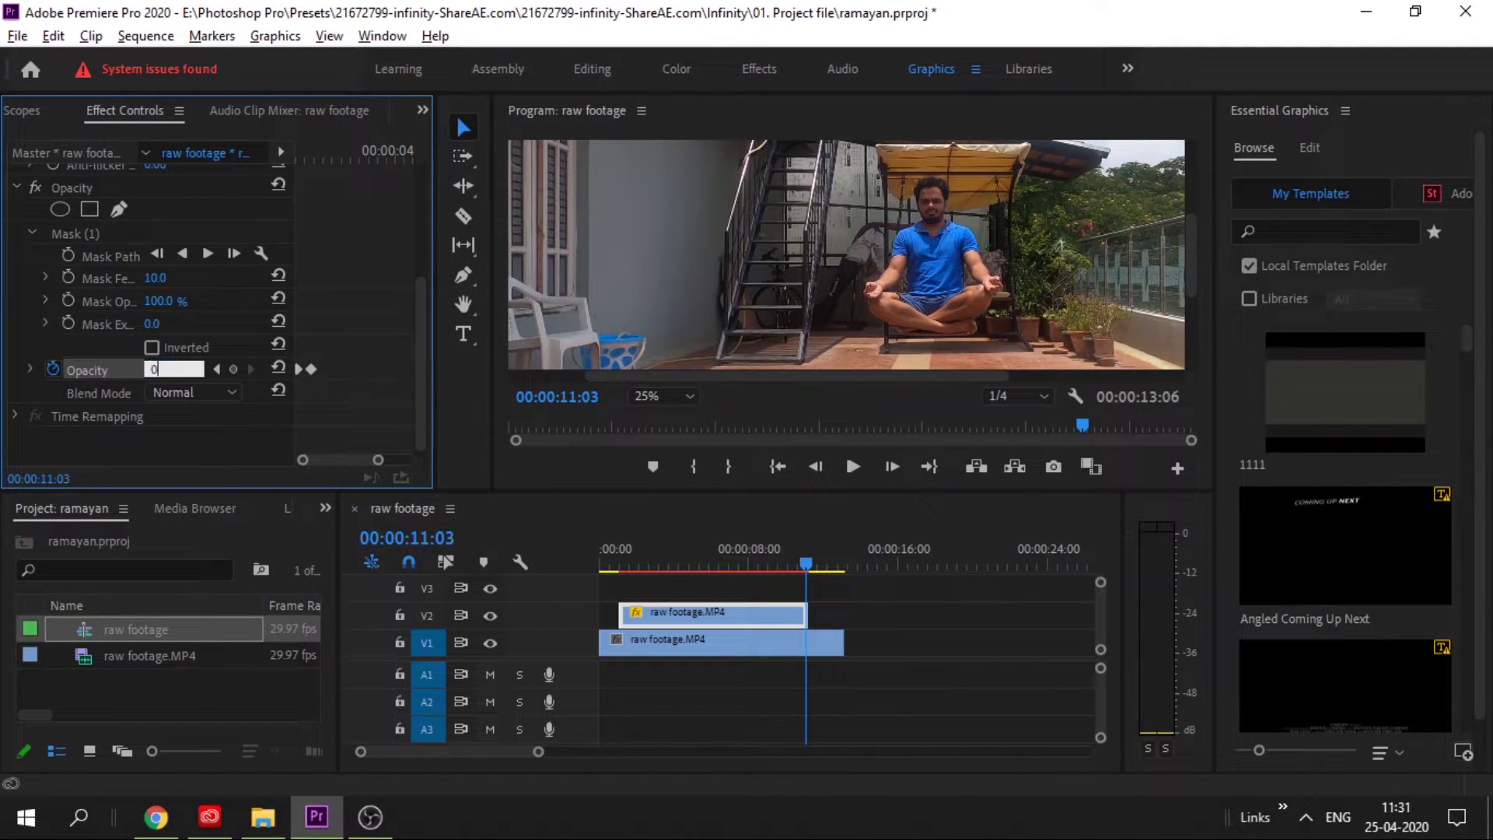
{"action": "key", "text": "Return"}
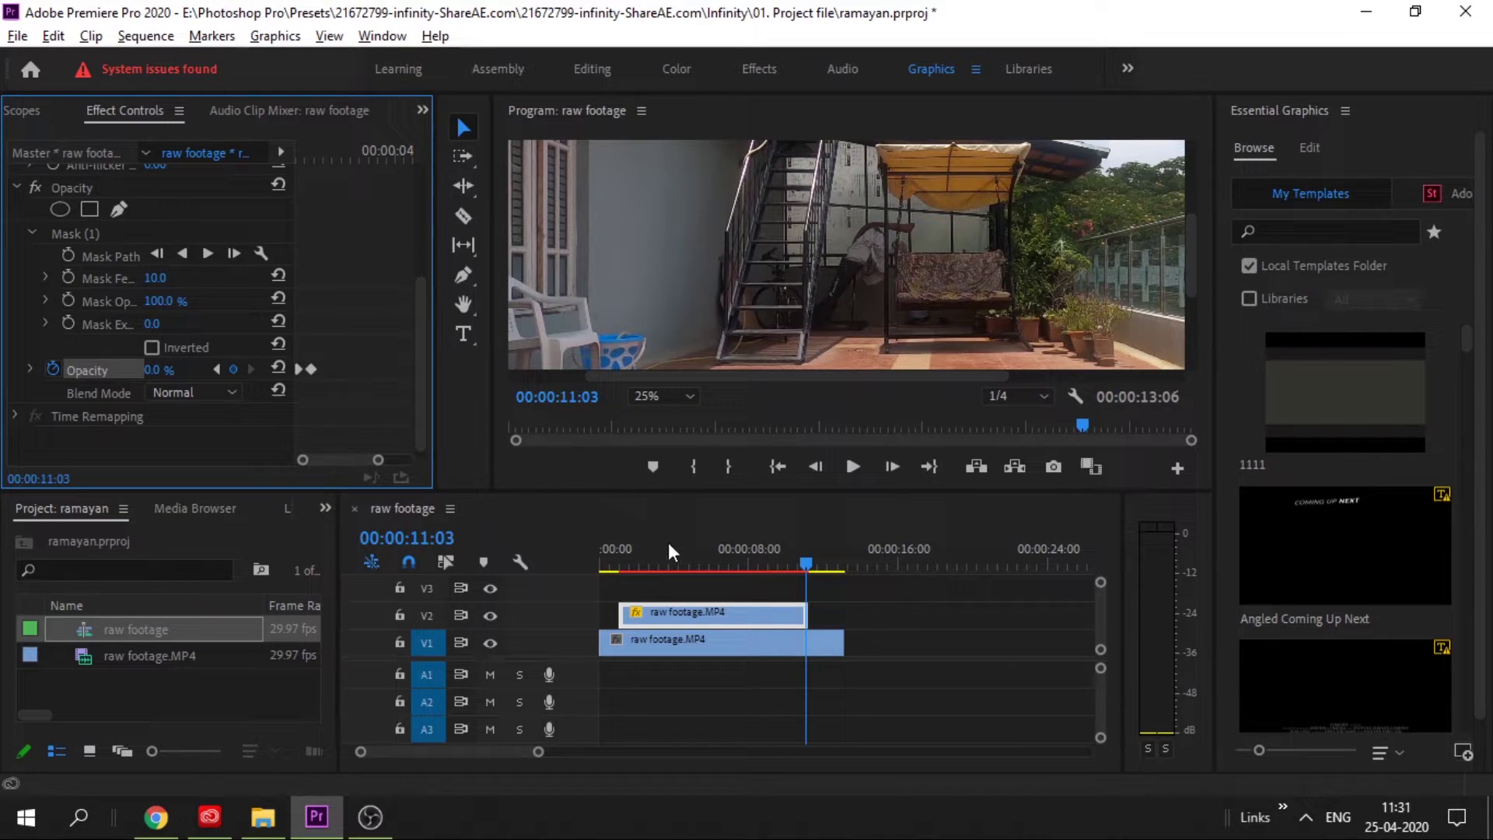
{"action": "left_click_drag", "start_coordinate": [810, 565], "coordinate": [639, 574]}
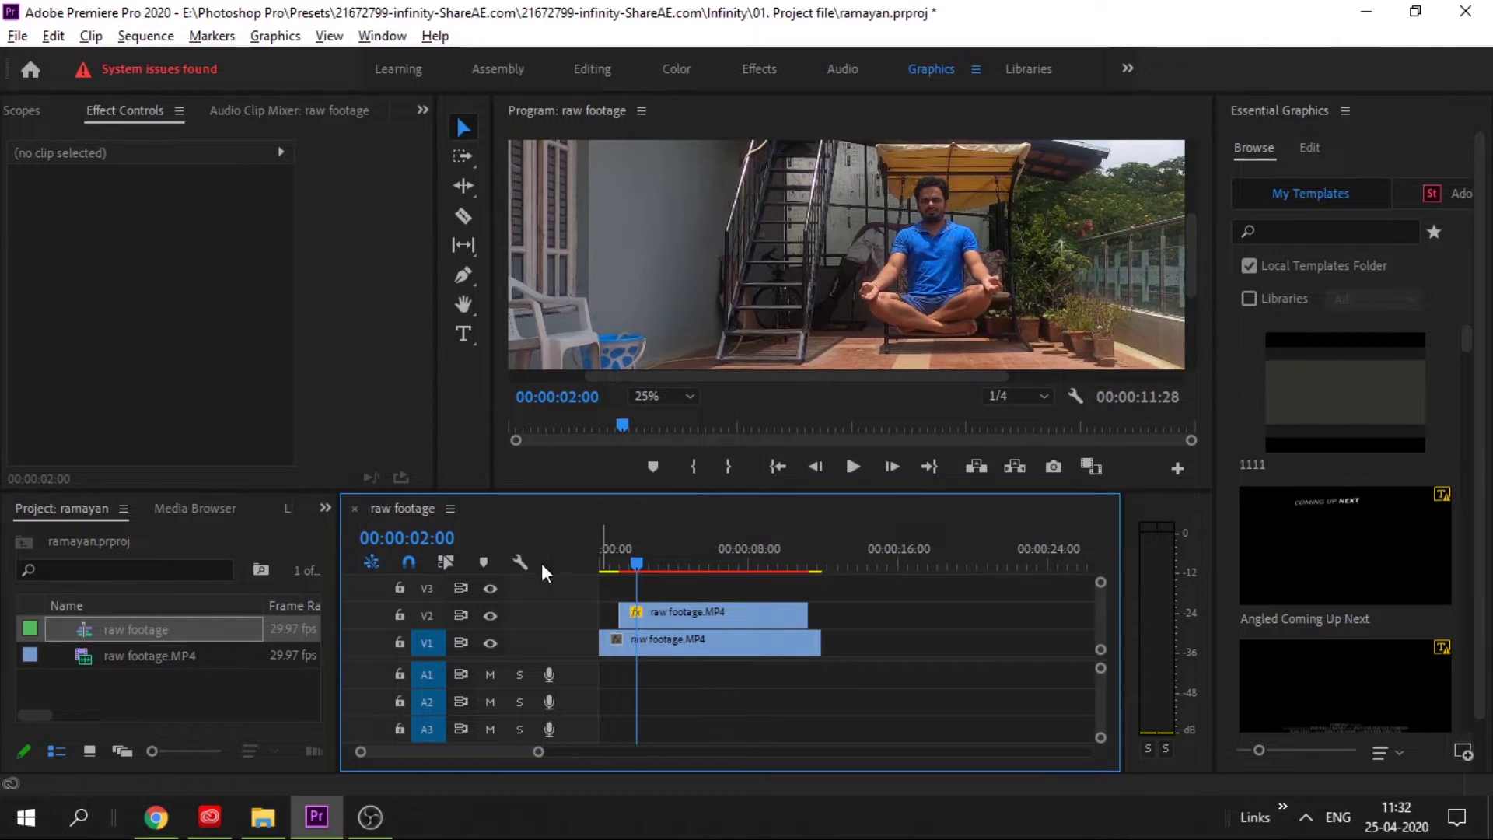
Step: Alt-drag the masked V2 clip up to duplicate it onto V3
{"action": "left_click", "coordinate": [677, 614]}
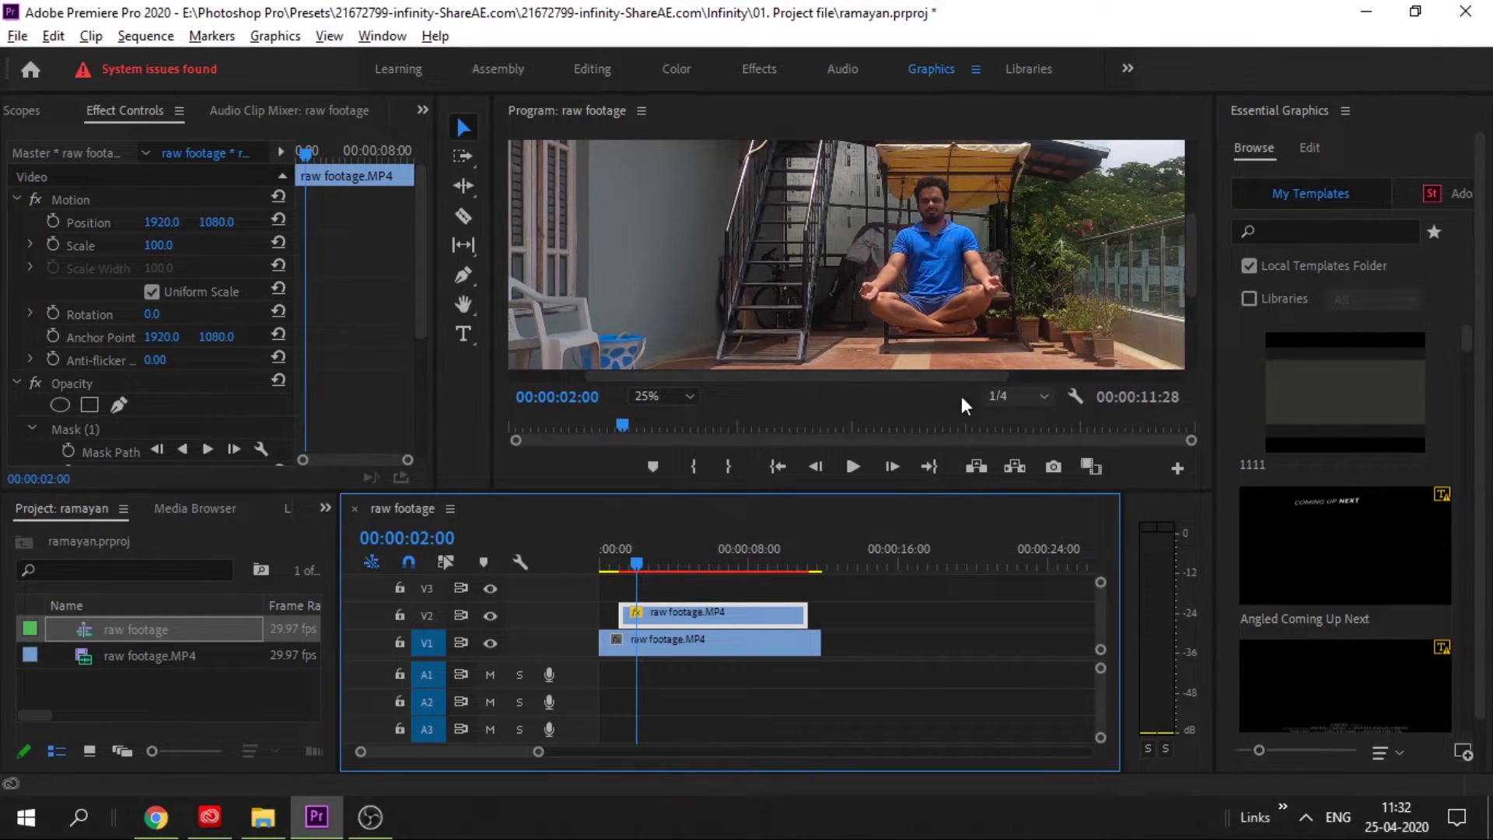
{"action": "left_click_drag", "start_coordinate": [1191, 269], "coordinate": [1195, 286]}
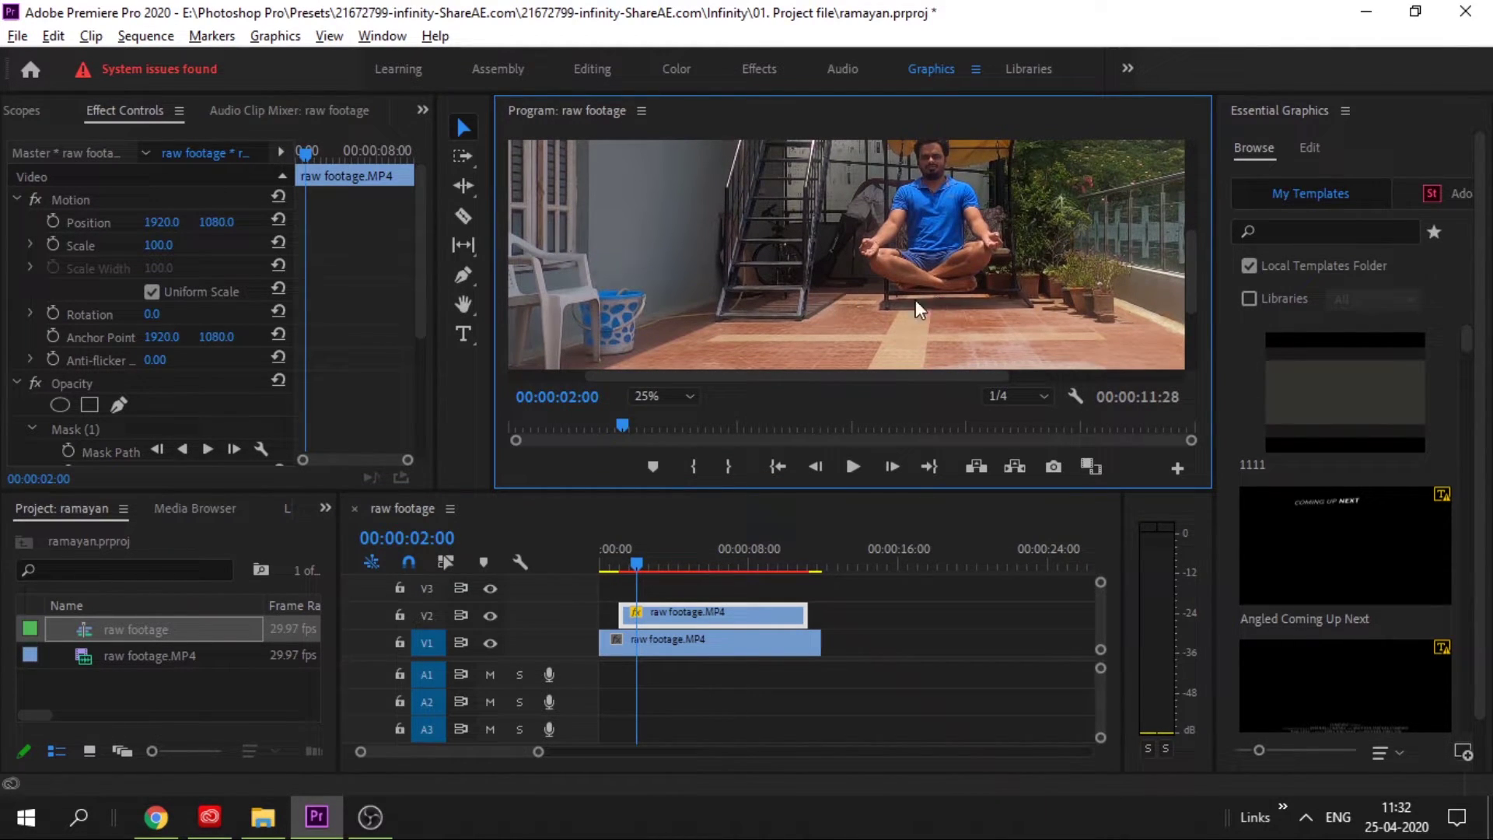
{"action": "mouse_move", "coordinate": [1193, 317]}
{"action": "left_mouse_down"}
{"action": "mouse_move", "coordinate": [1196, 285]}
{"action": "mouse_move", "coordinate": [1197, 305]}
{"action": "left_mouse_up"}
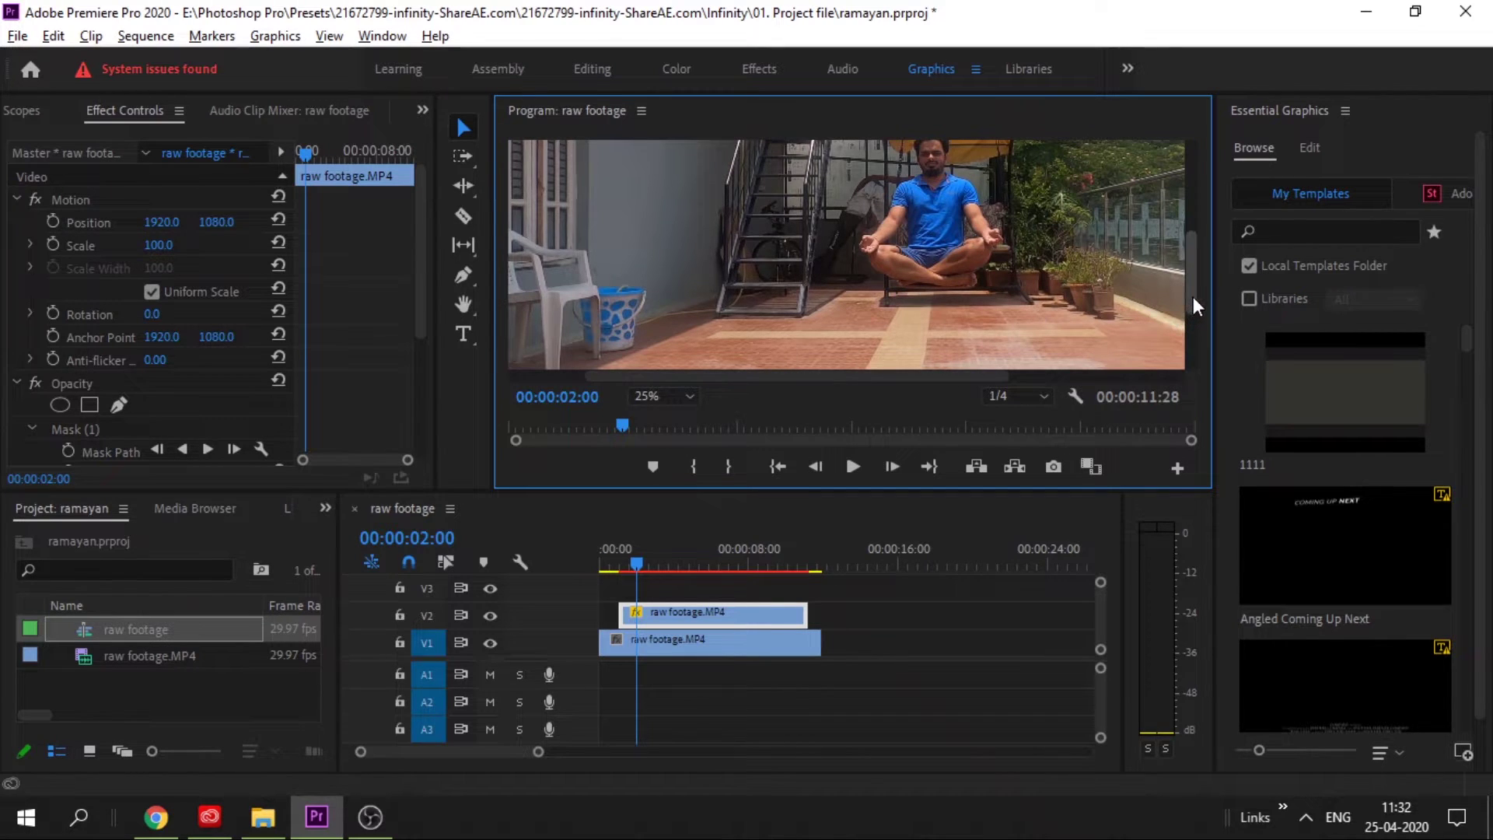
{"action": "left_click_drag", "start_coordinate": [1192, 298], "coordinate": [1205, 283]}
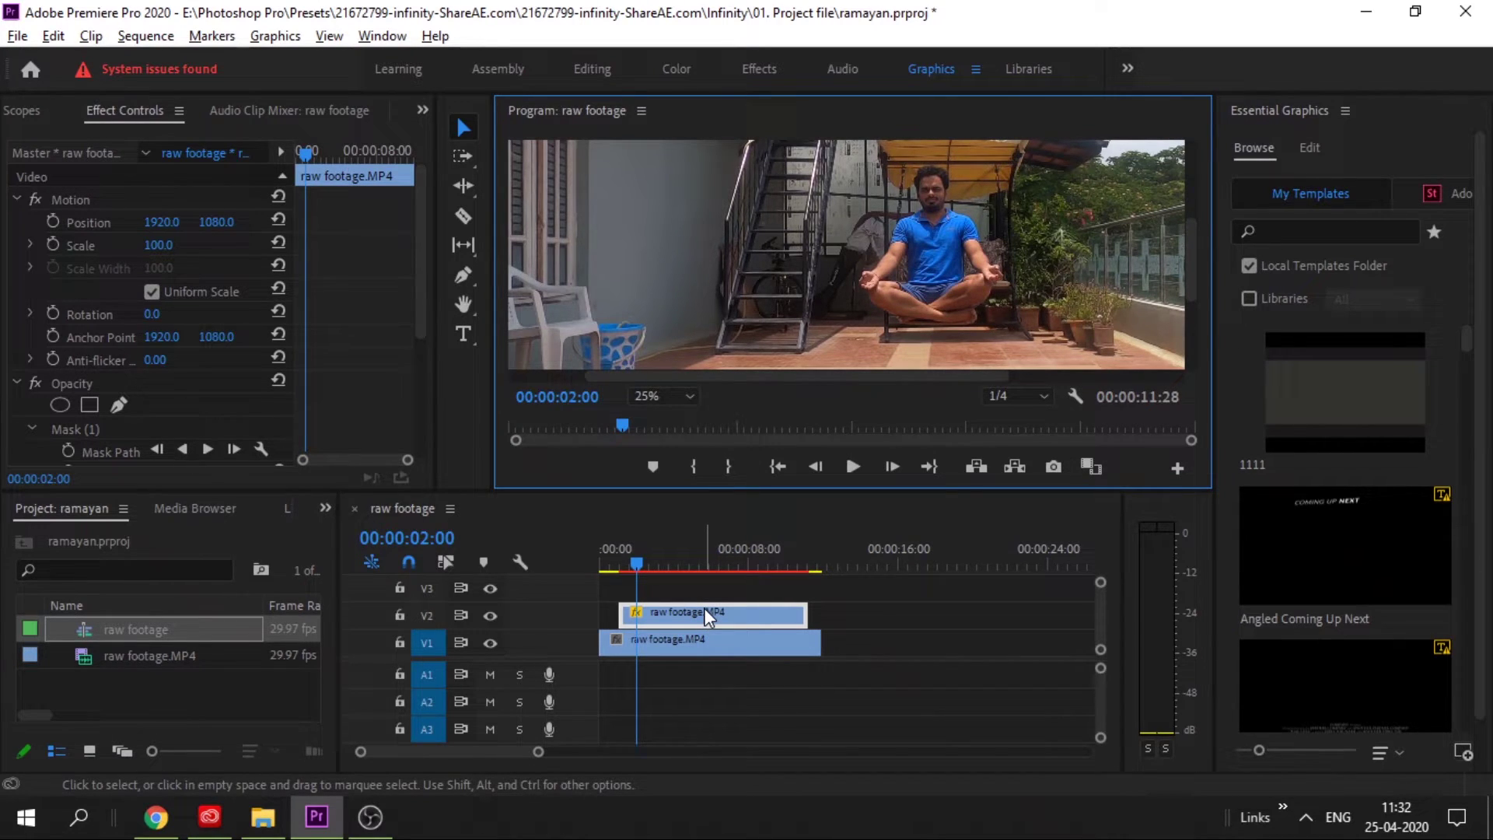
{"action": "left_click_drag", "start_coordinate": [703, 608], "coordinate": [710, 587]}
Step: Turn off Uniform Scale, set Scale Height 9 and Width 122, and position the copy at 2167, 1503
{"action": "left_click", "coordinate": [1192, 285]}
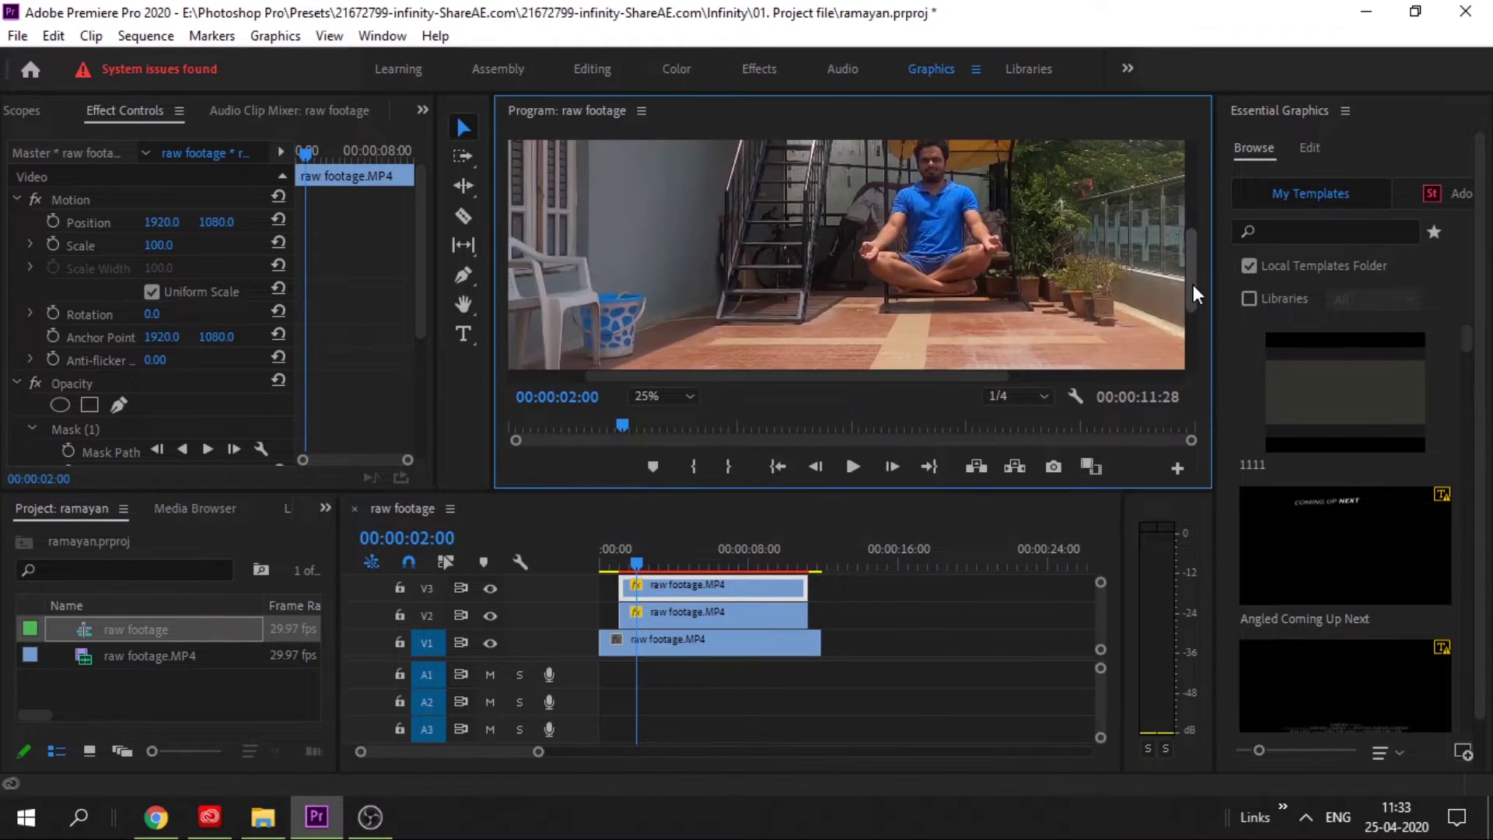
{"action": "scroll", "coordinate": [1193, 286], "scroll_direction": "up", "scroll_amount": 1}
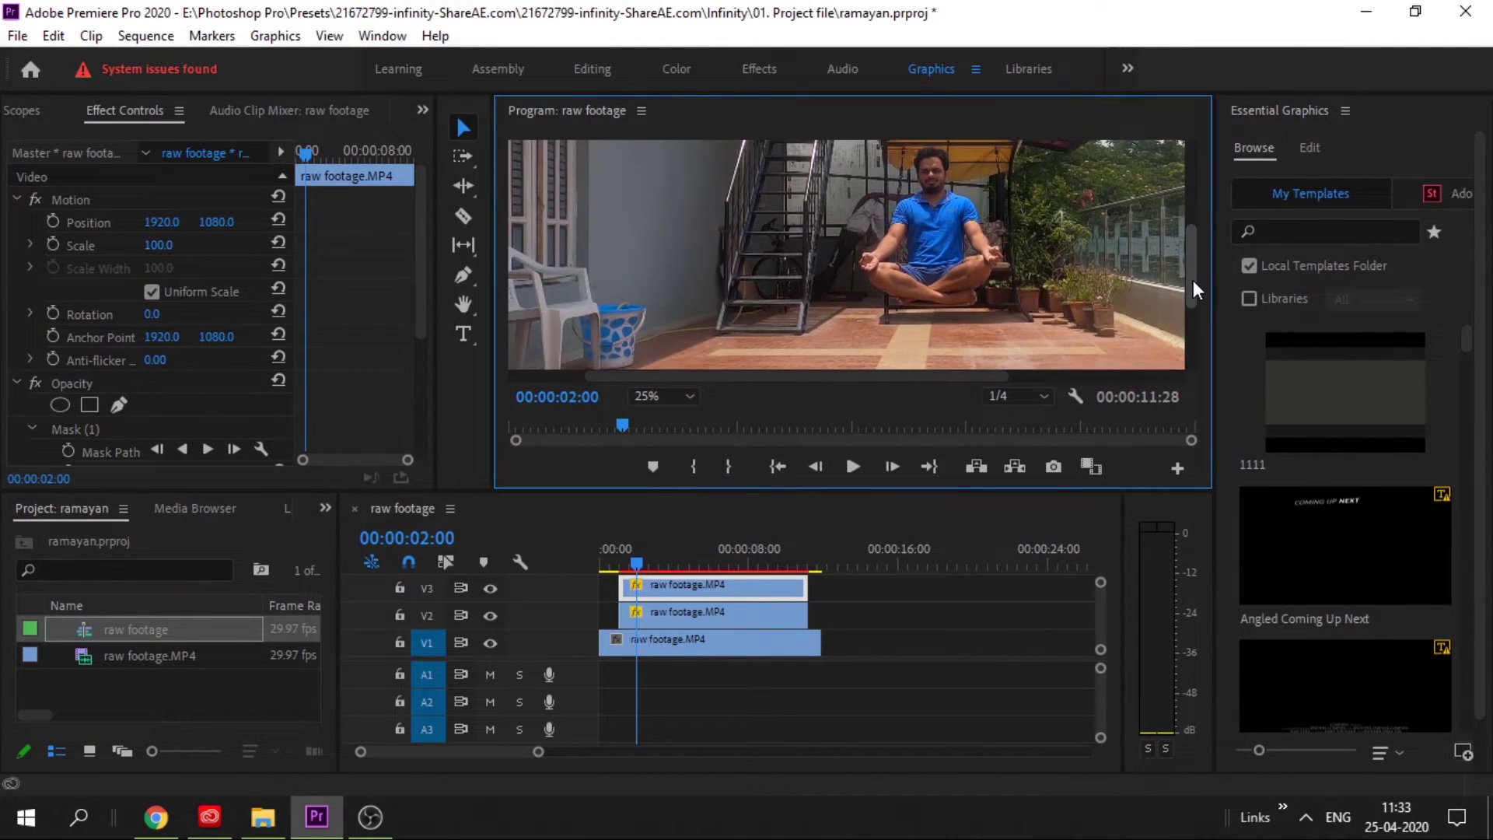
{"action": "left_click", "coordinate": [153, 293]}
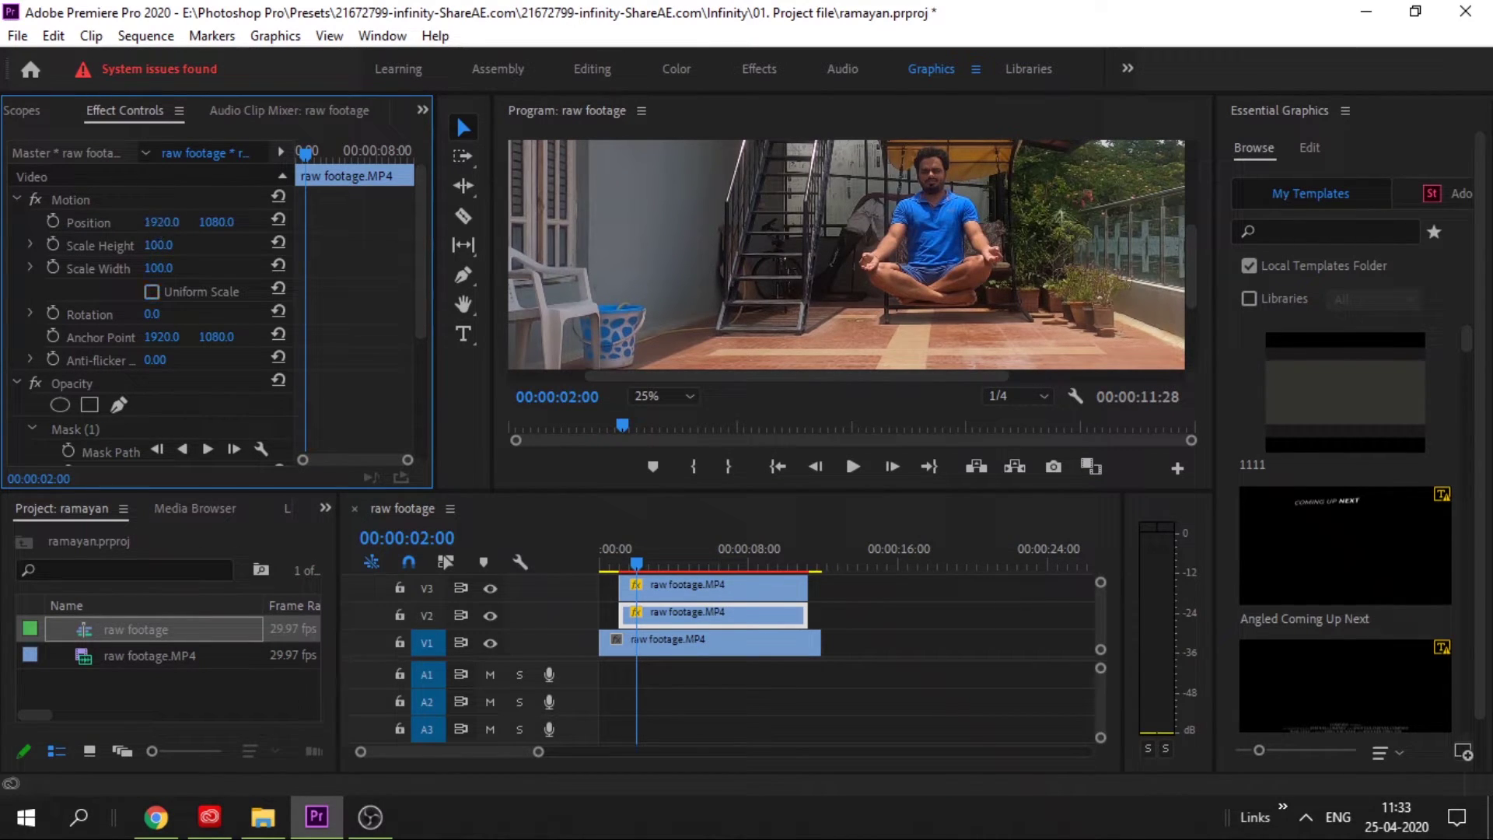
{"action": "left_click_drag", "start_coordinate": [161, 221], "coordinate": [310, 222]}
{"action": "left_click_drag", "start_coordinate": [216, 222], "coordinate": [366, 222]}
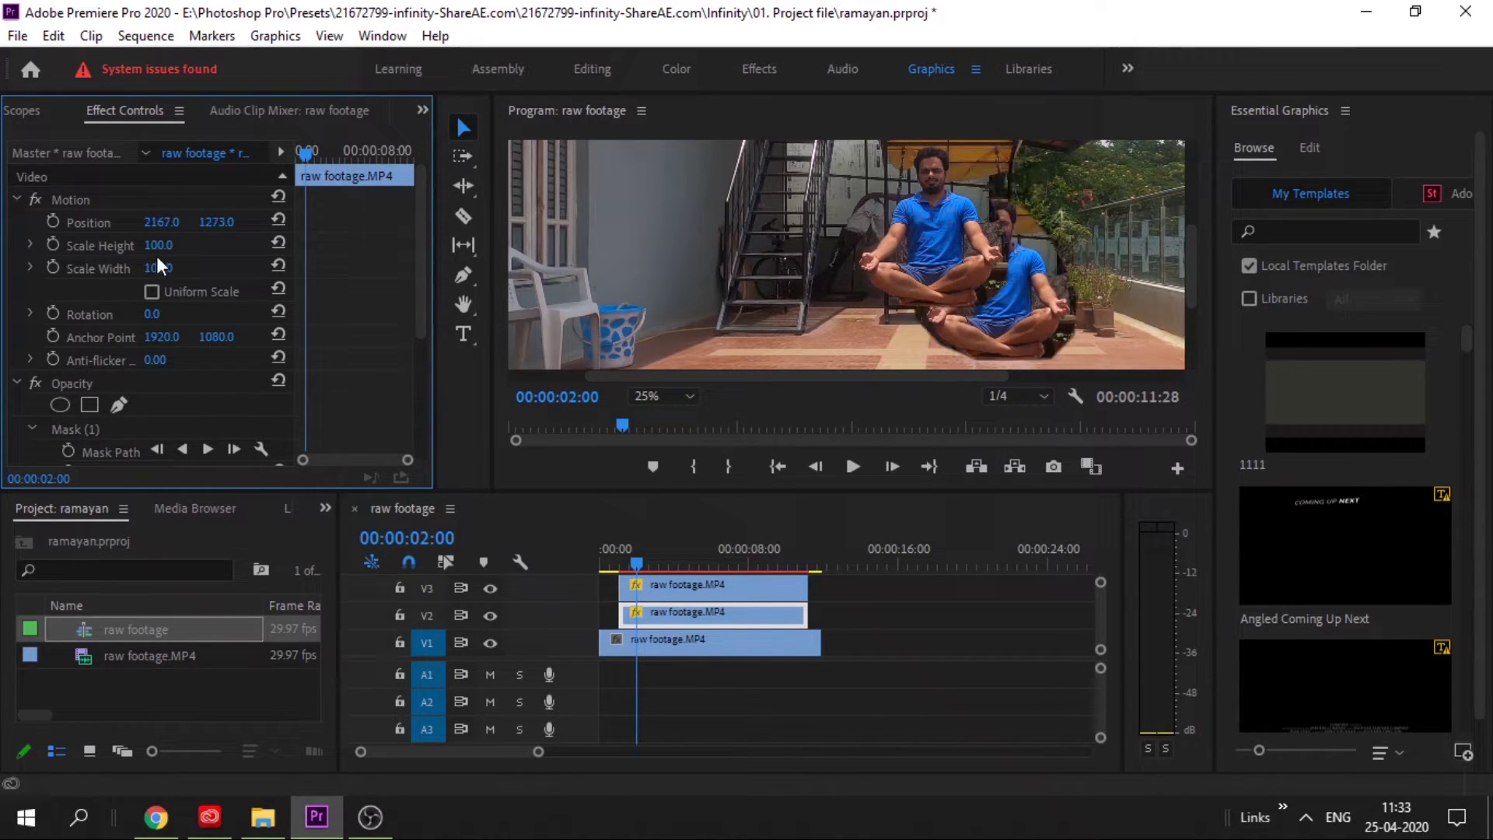
{"action": "left_click_drag", "start_coordinate": [158, 267], "coordinate": [118, 245]}
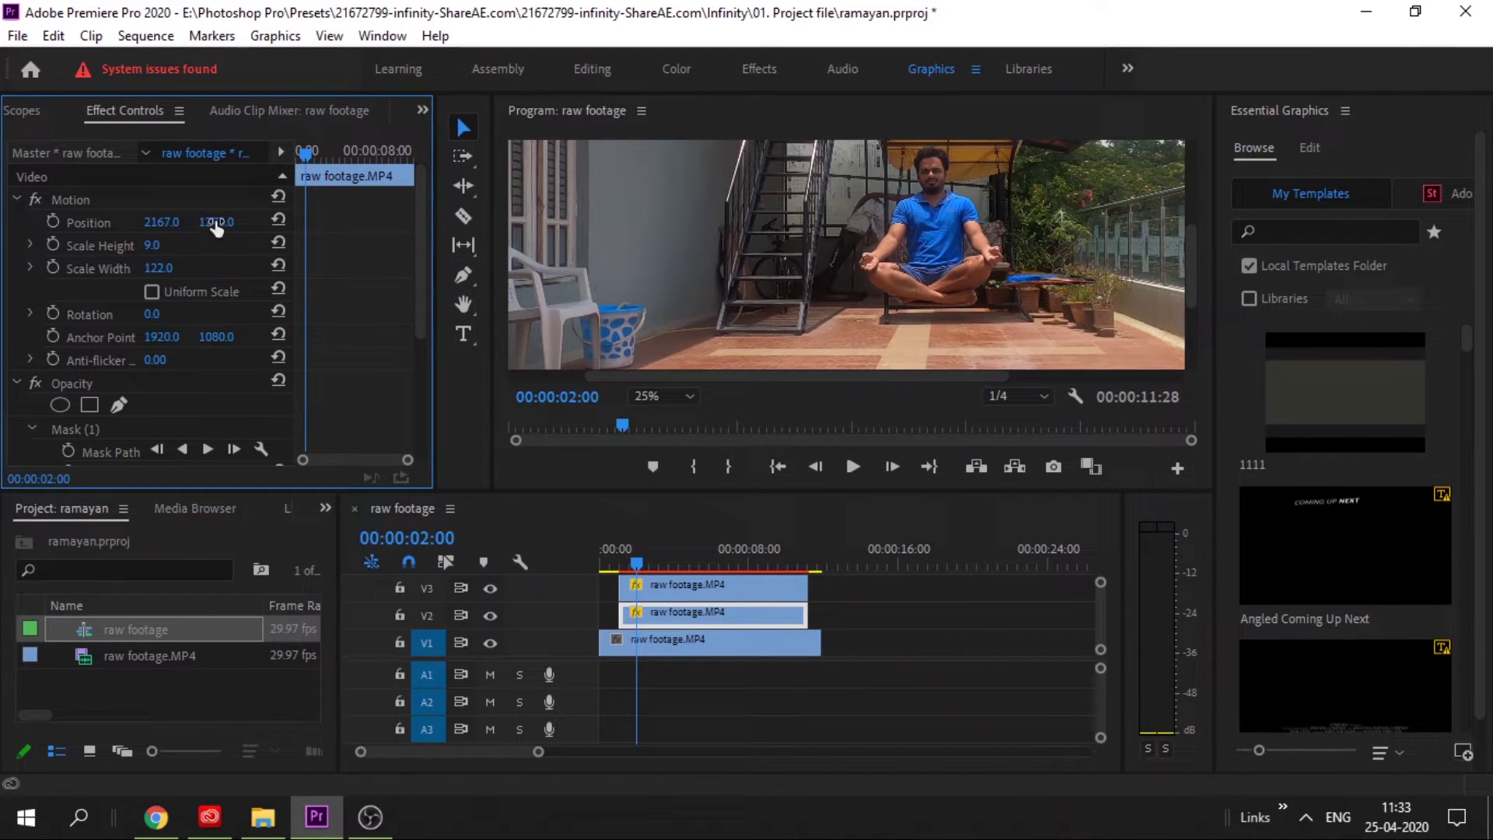
{"action": "left_click_drag", "start_coordinate": [216, 222], "coordinate": [270, 222]}
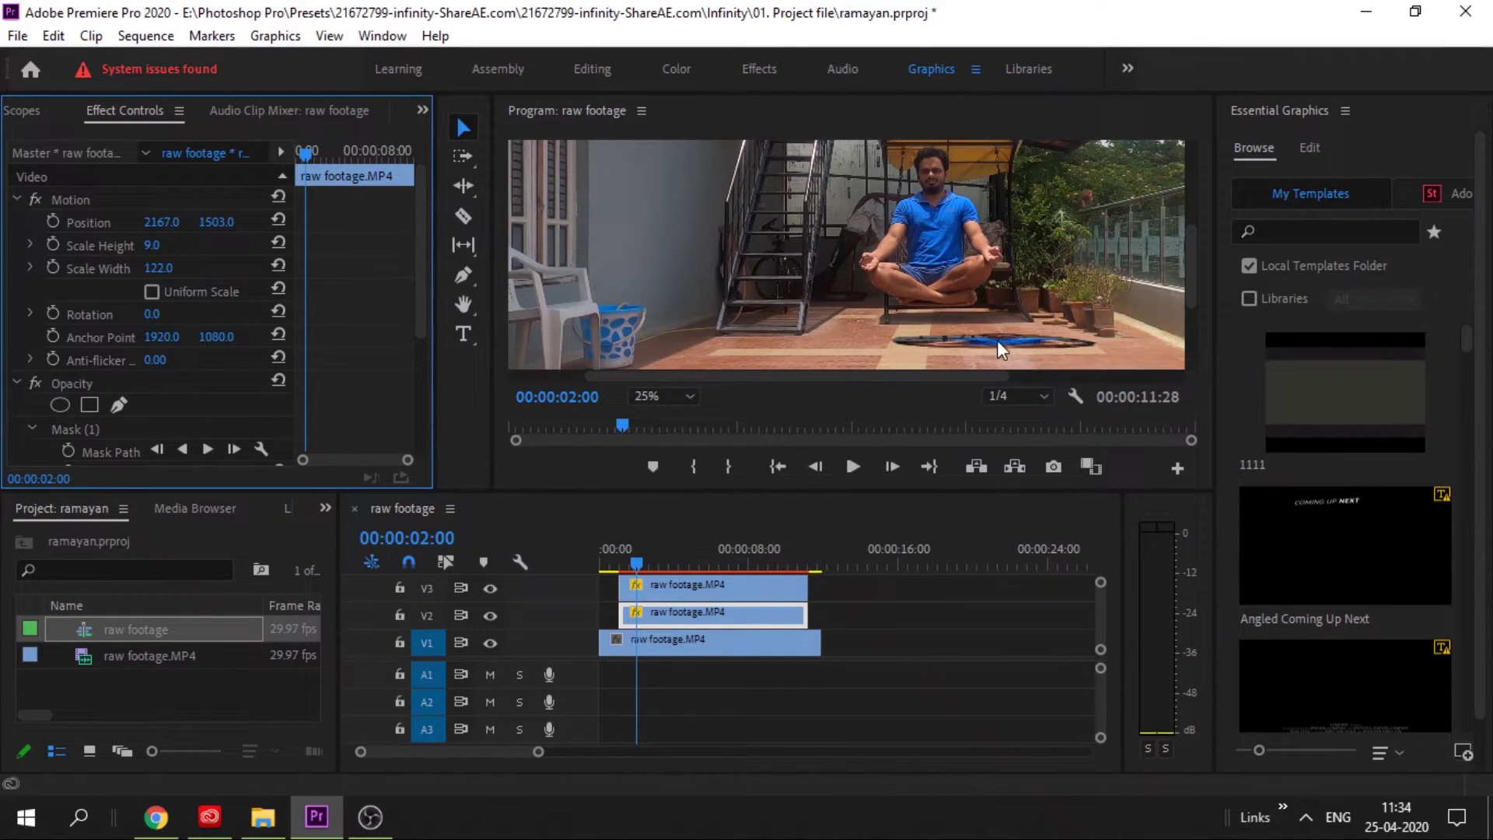
Step: Set Lumetri Color Exposure to -5 on the flattened copy to blacken it
{"action": "left_click", "coordinate": [388, 35]}
{"action": "left_click", "coordinate": [387, 35]}
{"action": "left_click", "coordinate": [387, 35]}
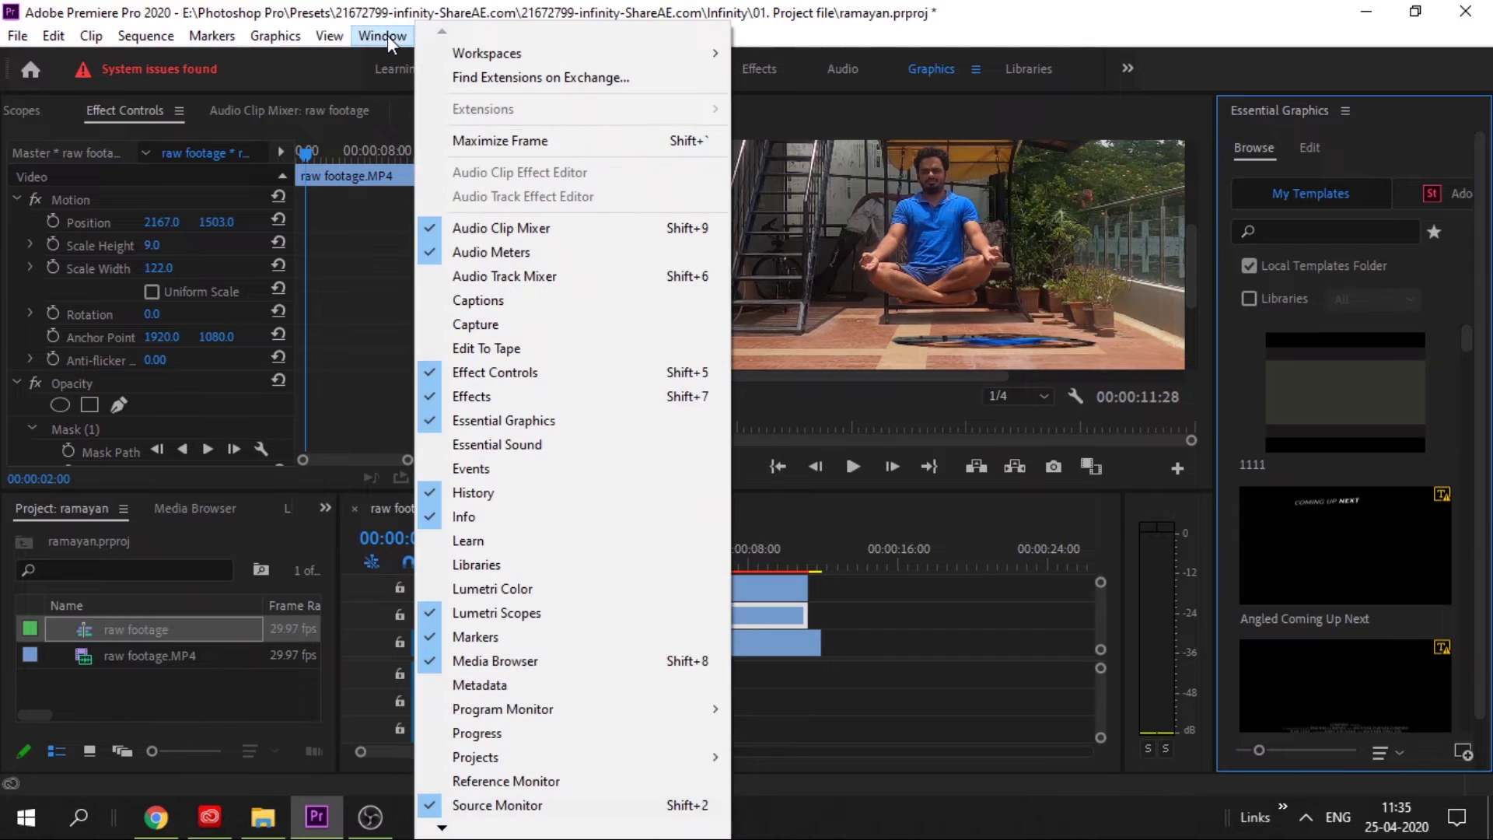
{"action": "left_click", "coordinate": [521, 588]}
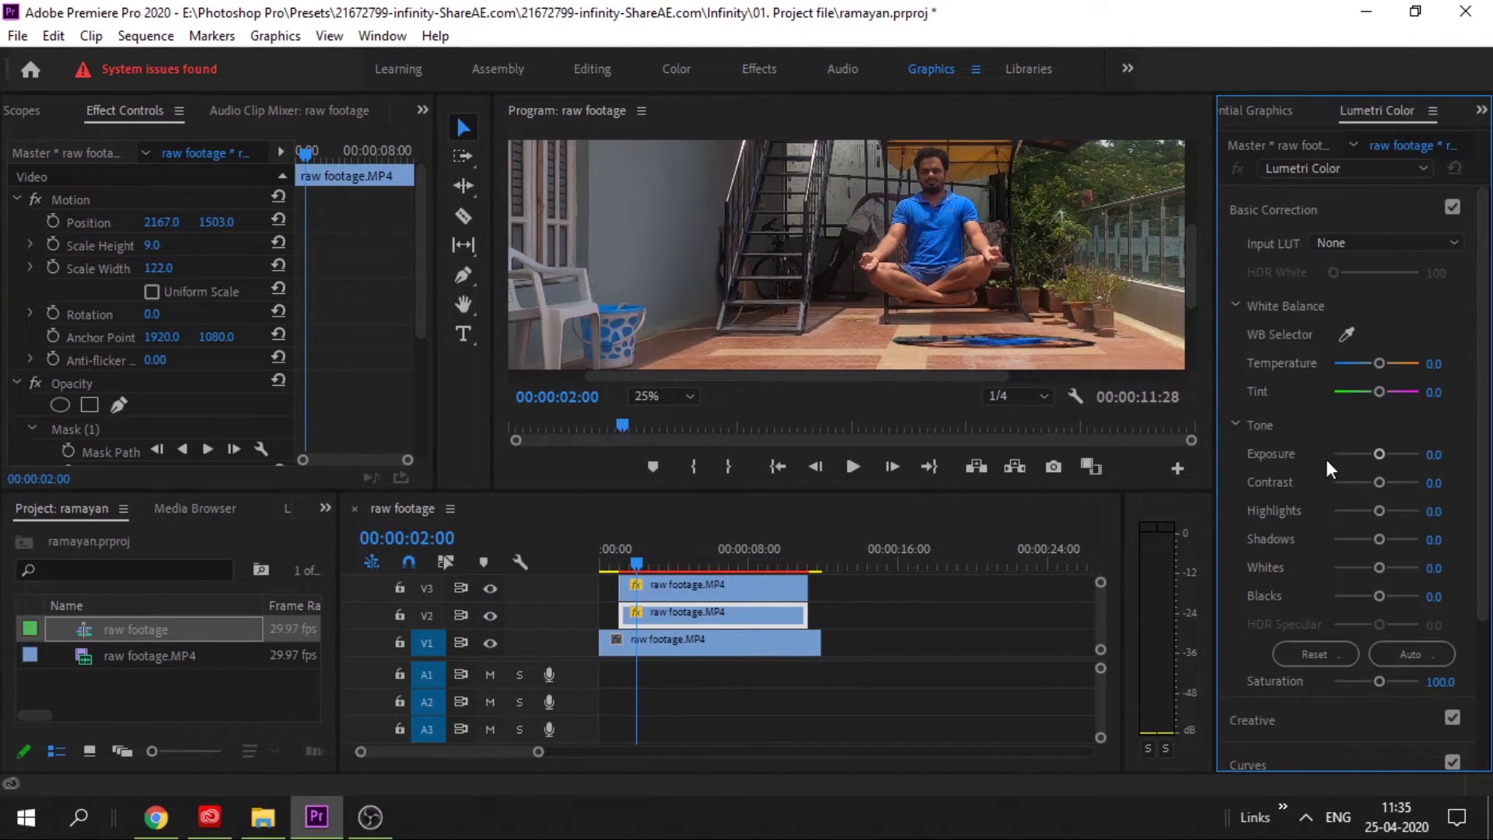
{"action": "left_click", "coordinate": [1309, 459]}
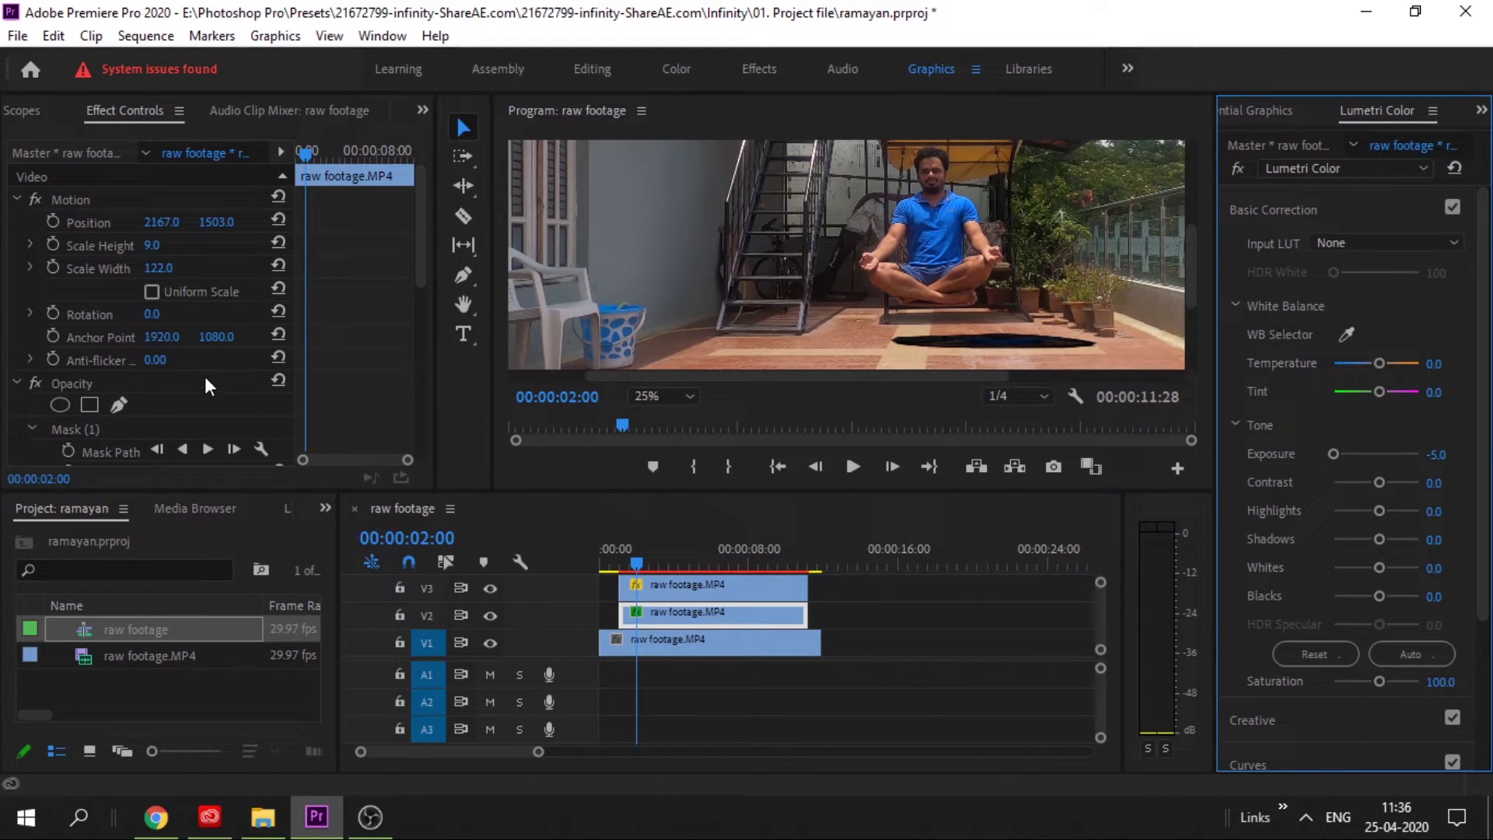
Step: Lower the shadow's Opacity and scrub the opening to preview it
{"action": "scroll", "coordinate": [302, 327], "scroll_direction": "down", "scroll_amount": 3}
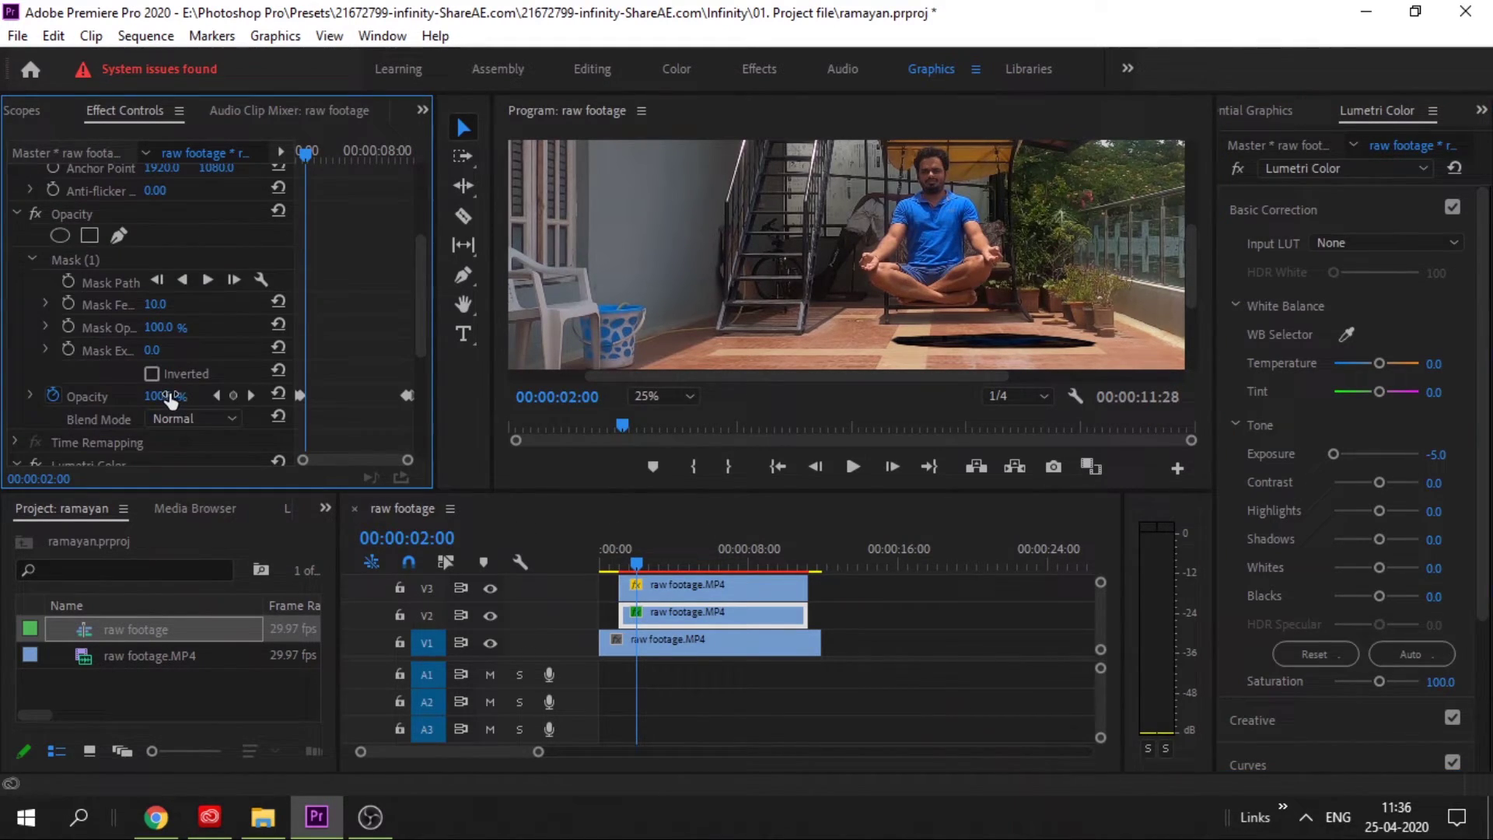
{"action": "left_click_drag", "start_coordinate": [164, 395], "coordinate": [148, 396]}
{"action": "left_click_drag", "start_coordinate": [155, 395], "coordinate": [151, 396]}
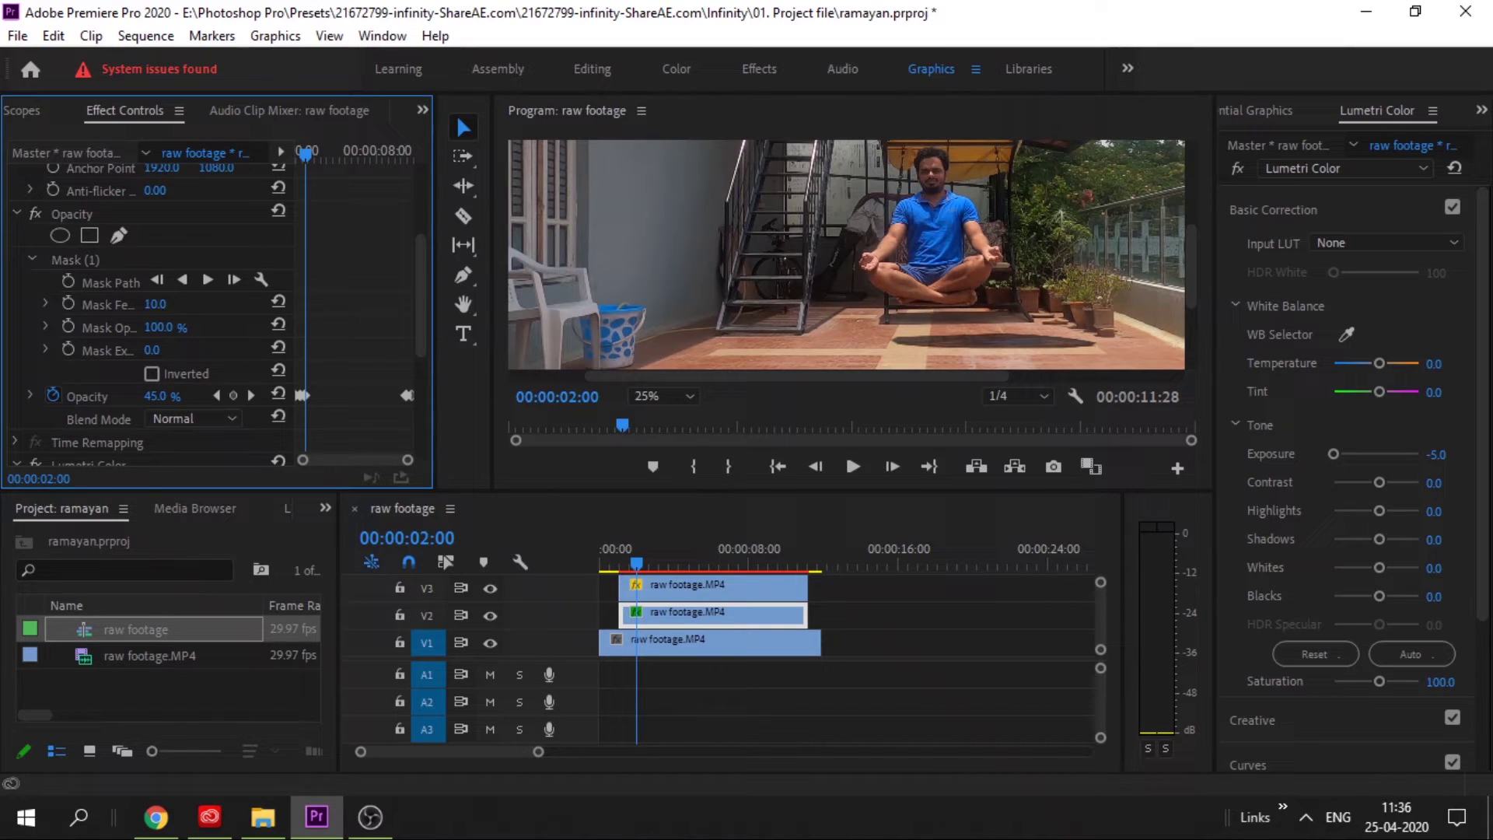
{"action": "left_click", "coordinate": [614, 567]}
{"action": "left_click_drag", "start_coordinate": [614, 567], "coordinate": [795, 593]}
Step: Delete the shadow's Opacity keyframes and retype its Opacity value
{"action": "left_click", "coordinate": [776, 617]}
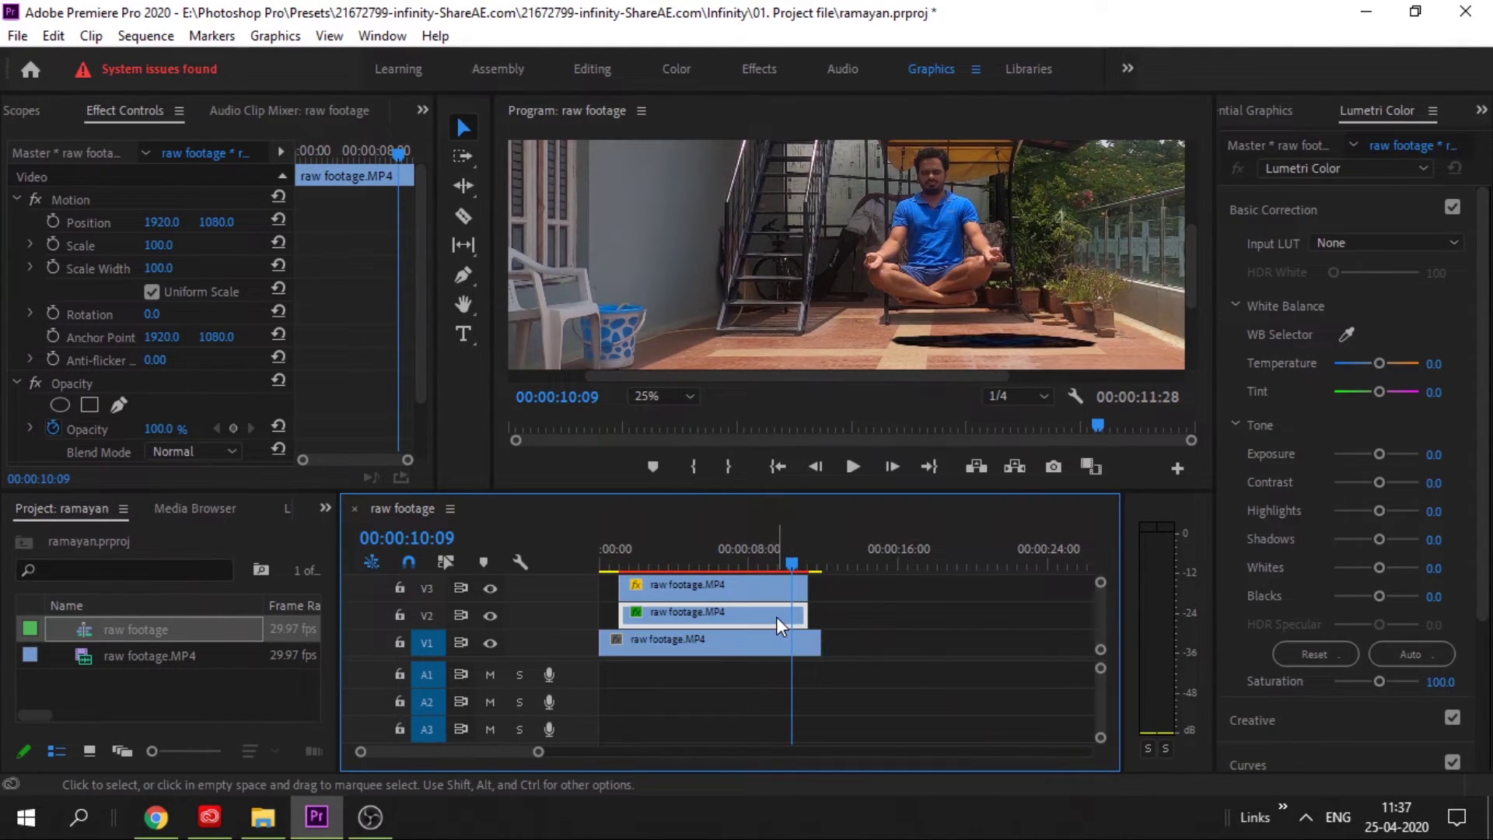
{"action": "scroll", "coordinate": [67, 403], "scroll_direction": "down", "scroll_amount": 3}
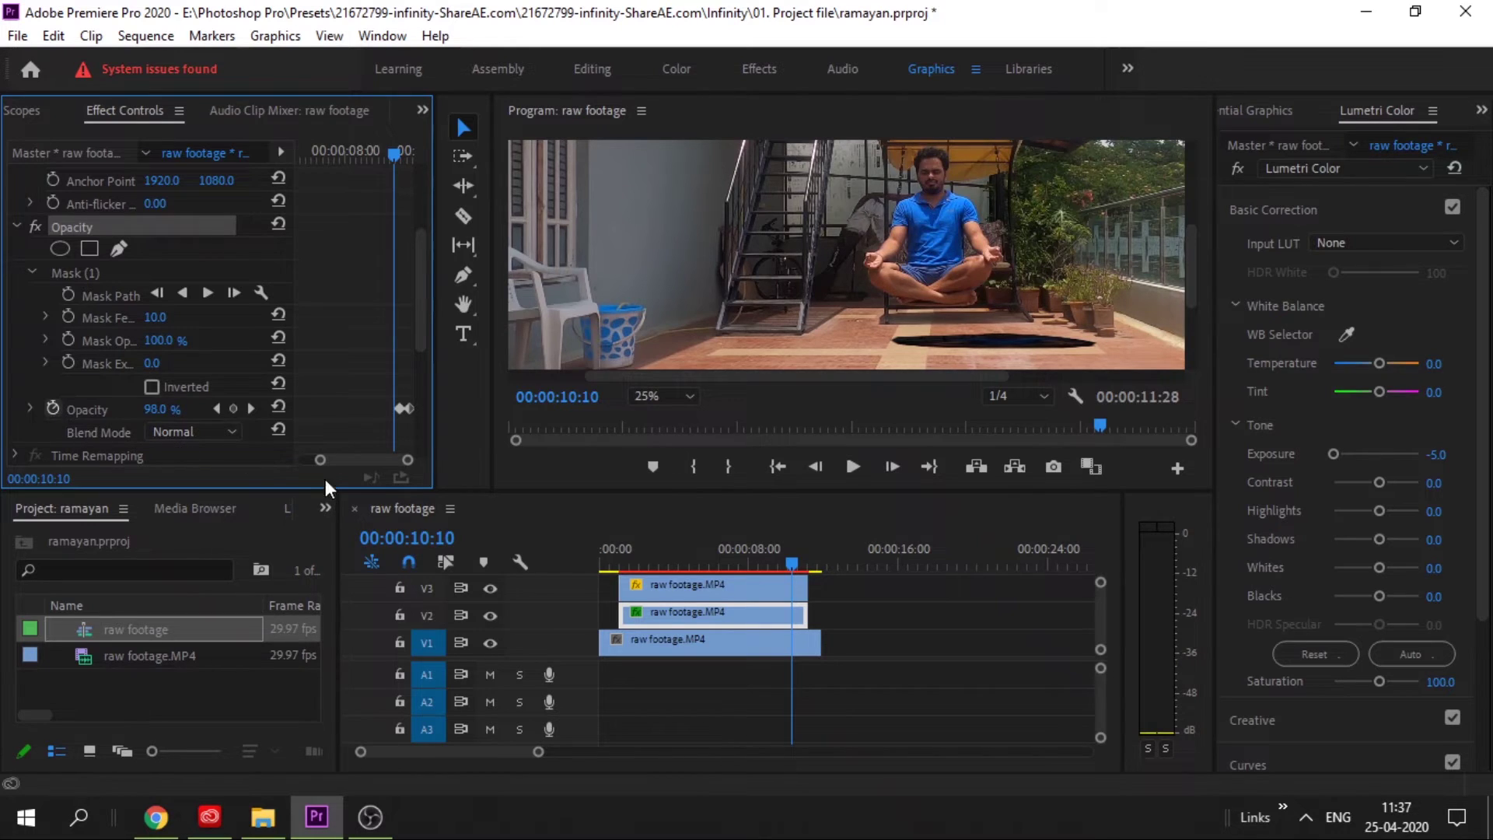
{"action": "left_click", "coordinate": [818, 433]}
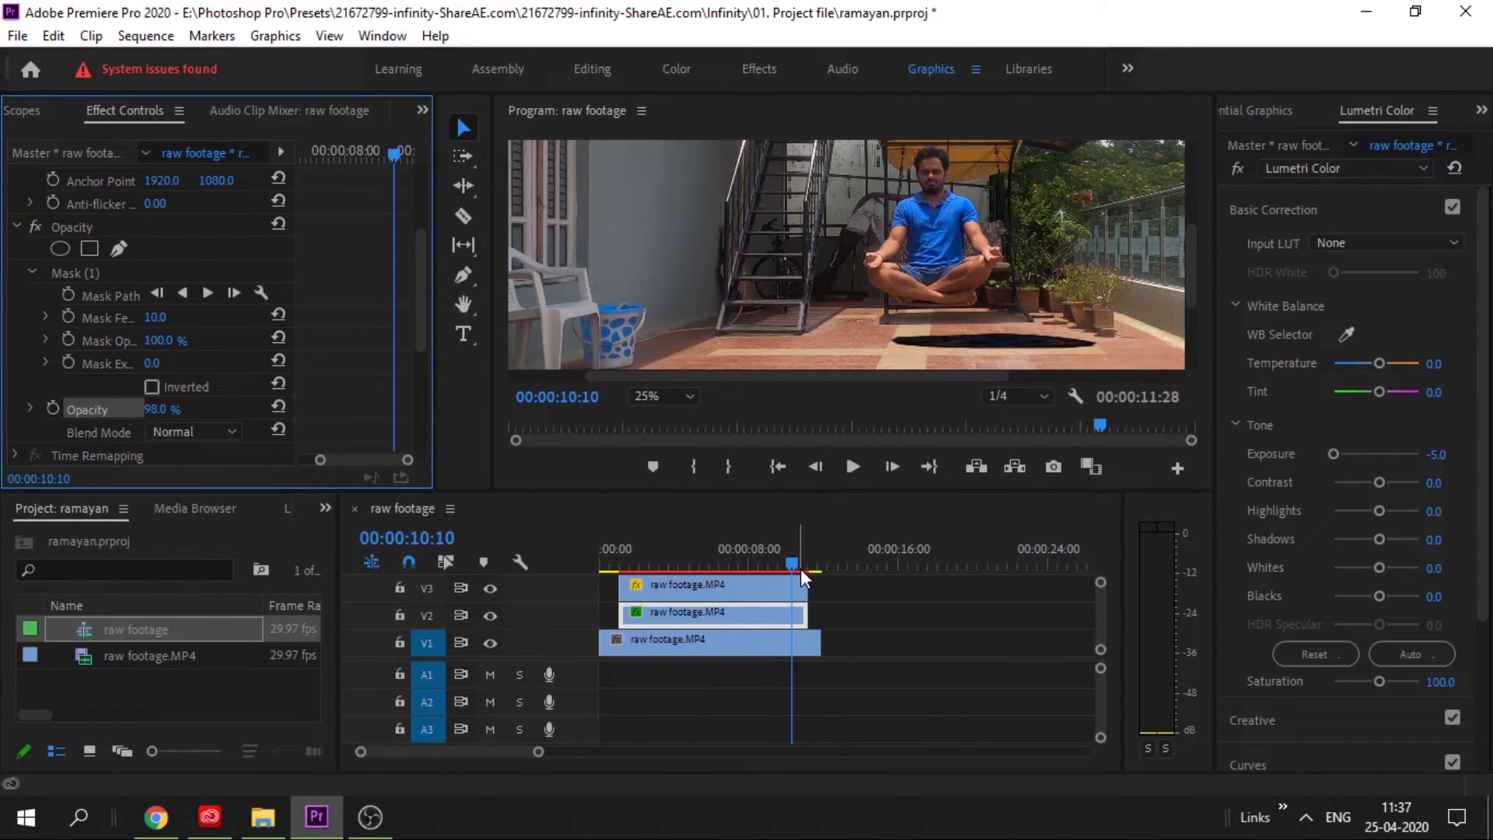
{"action": "left_click_drag", "start_coordinate": [791, 563], "coordinate": [786, 562]}
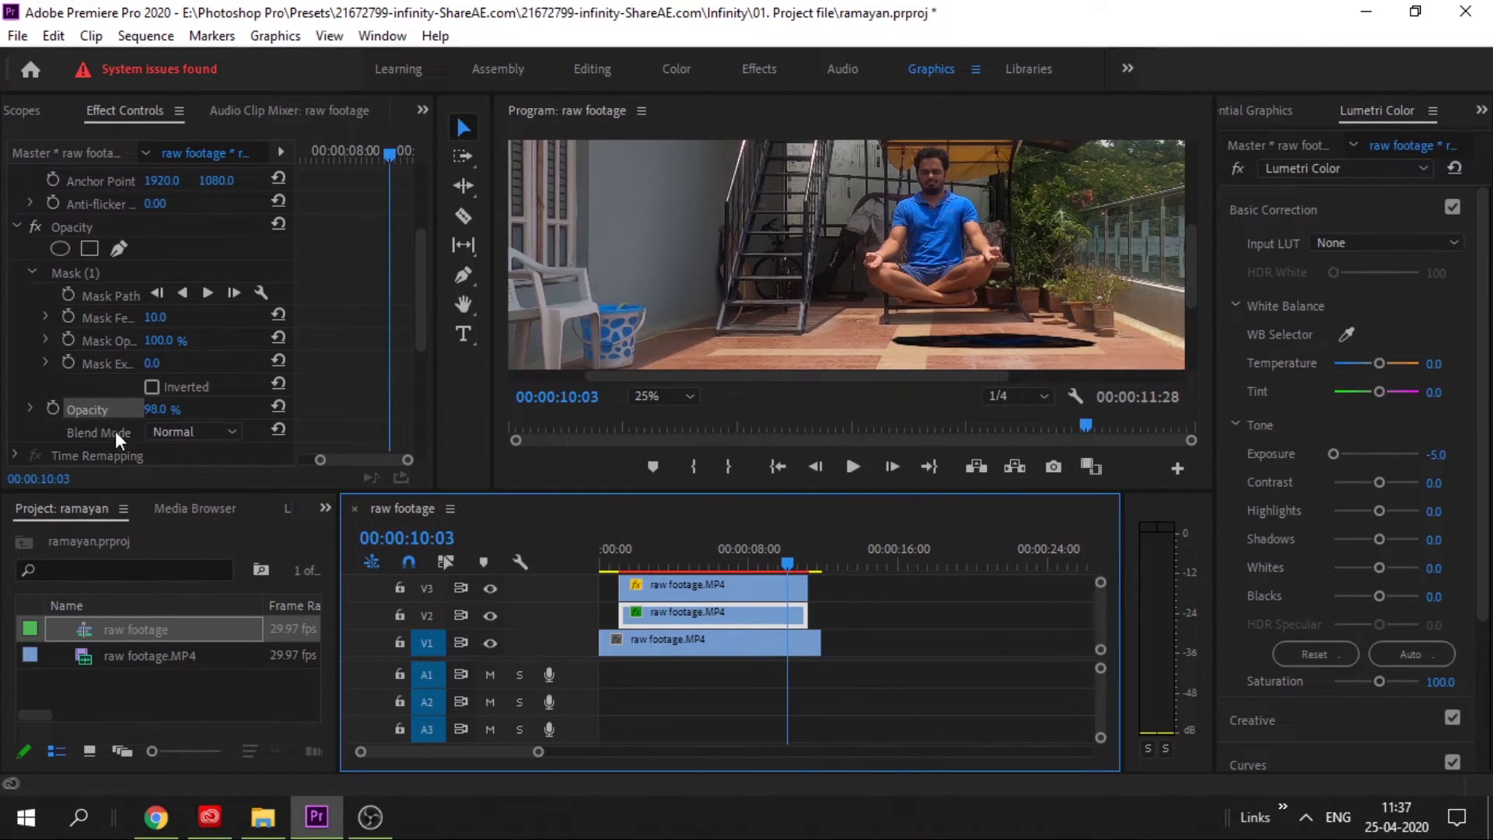
{"action": "left_click", "coordinate": [163, 409]}
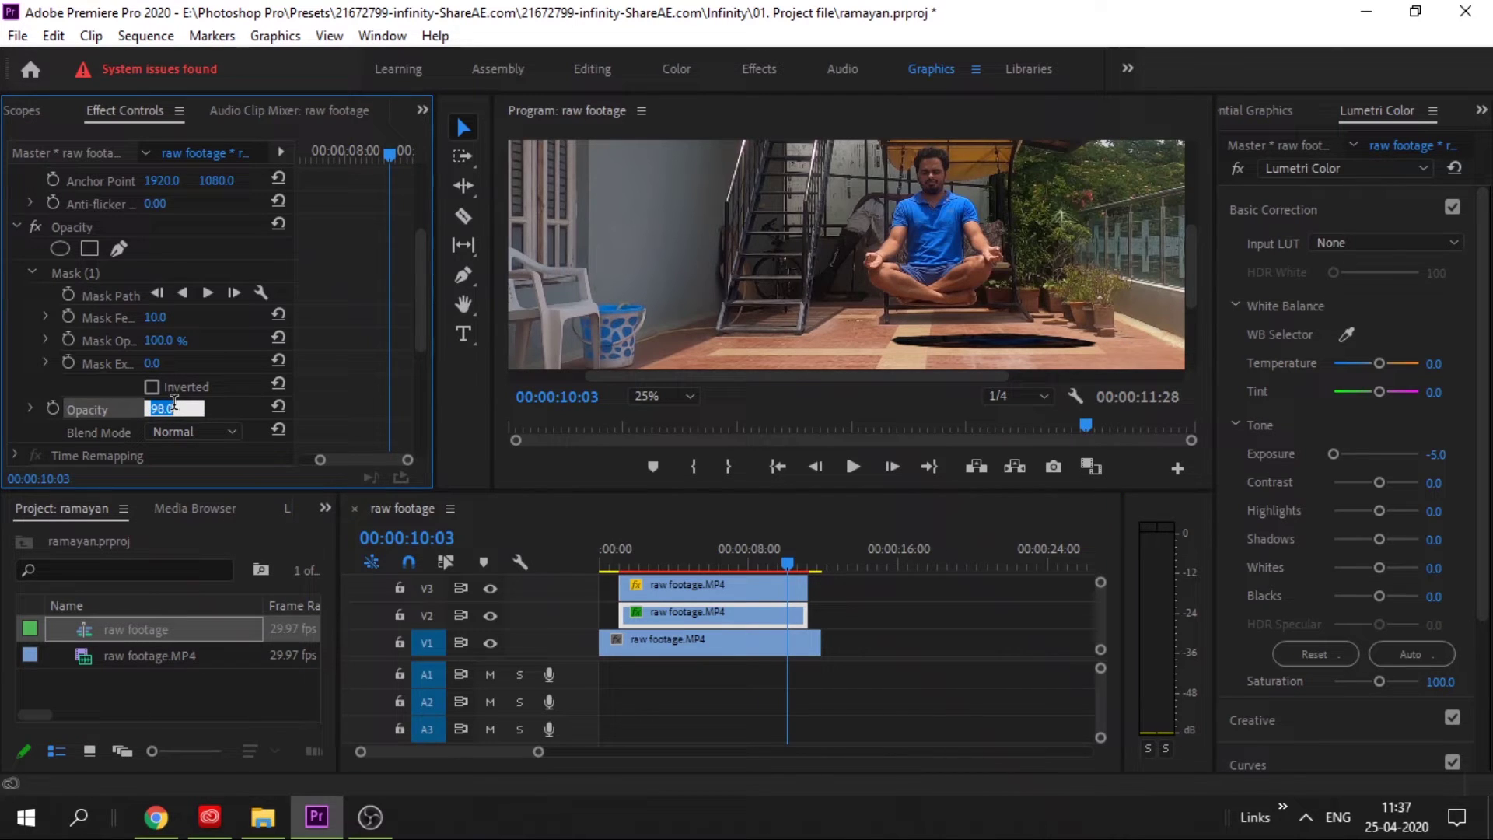
{"action": "left_click", "coordinate": [687, 546]}
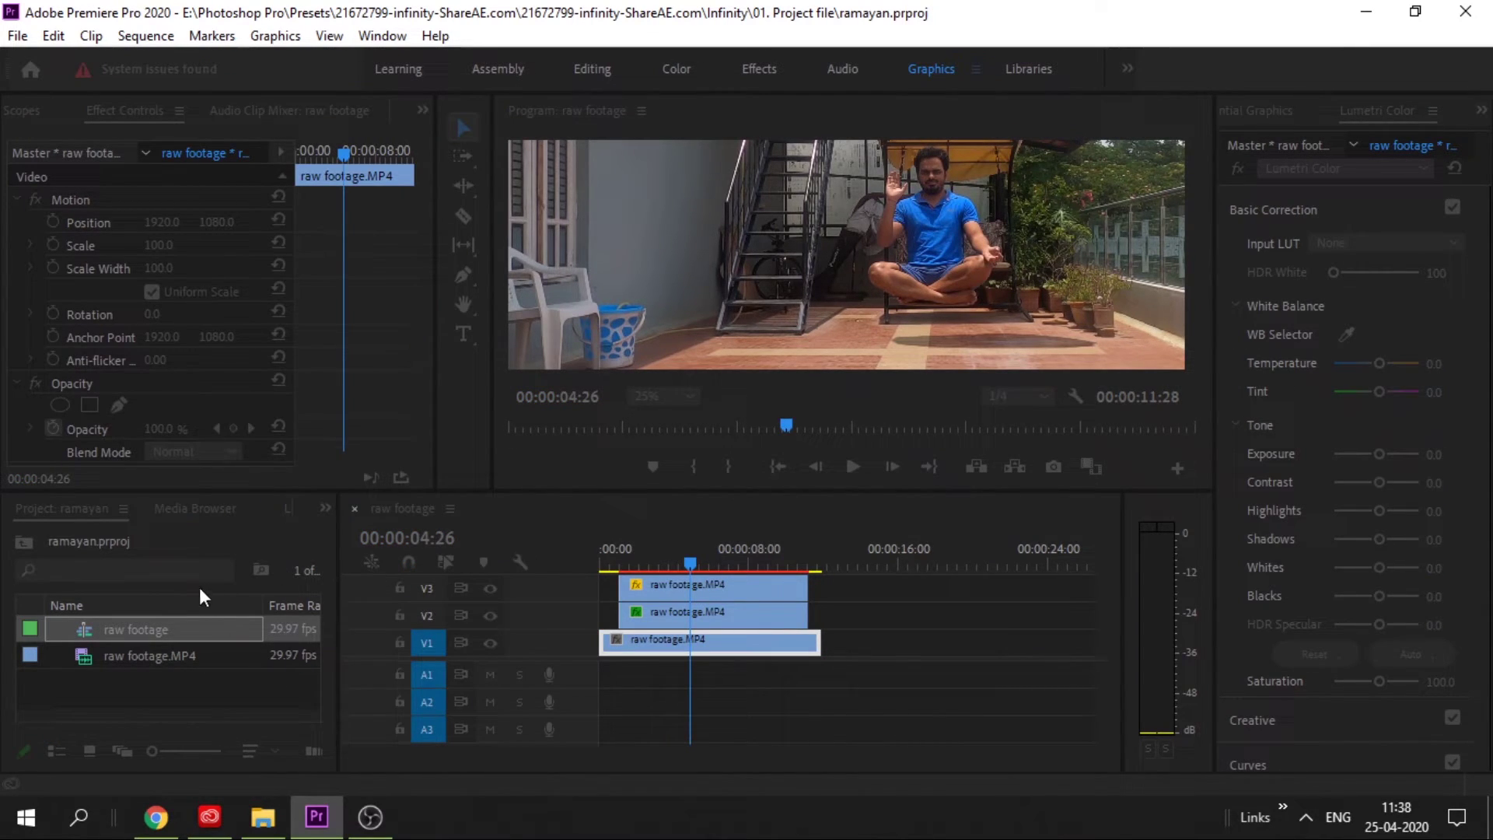
Step: Place the sound effect on A1 near the start, trim its head, and add a copy near 9 seconds
{"action": "left_click_drag", "start_coordinate": [612, 563], "coordinate": [623, 562]}
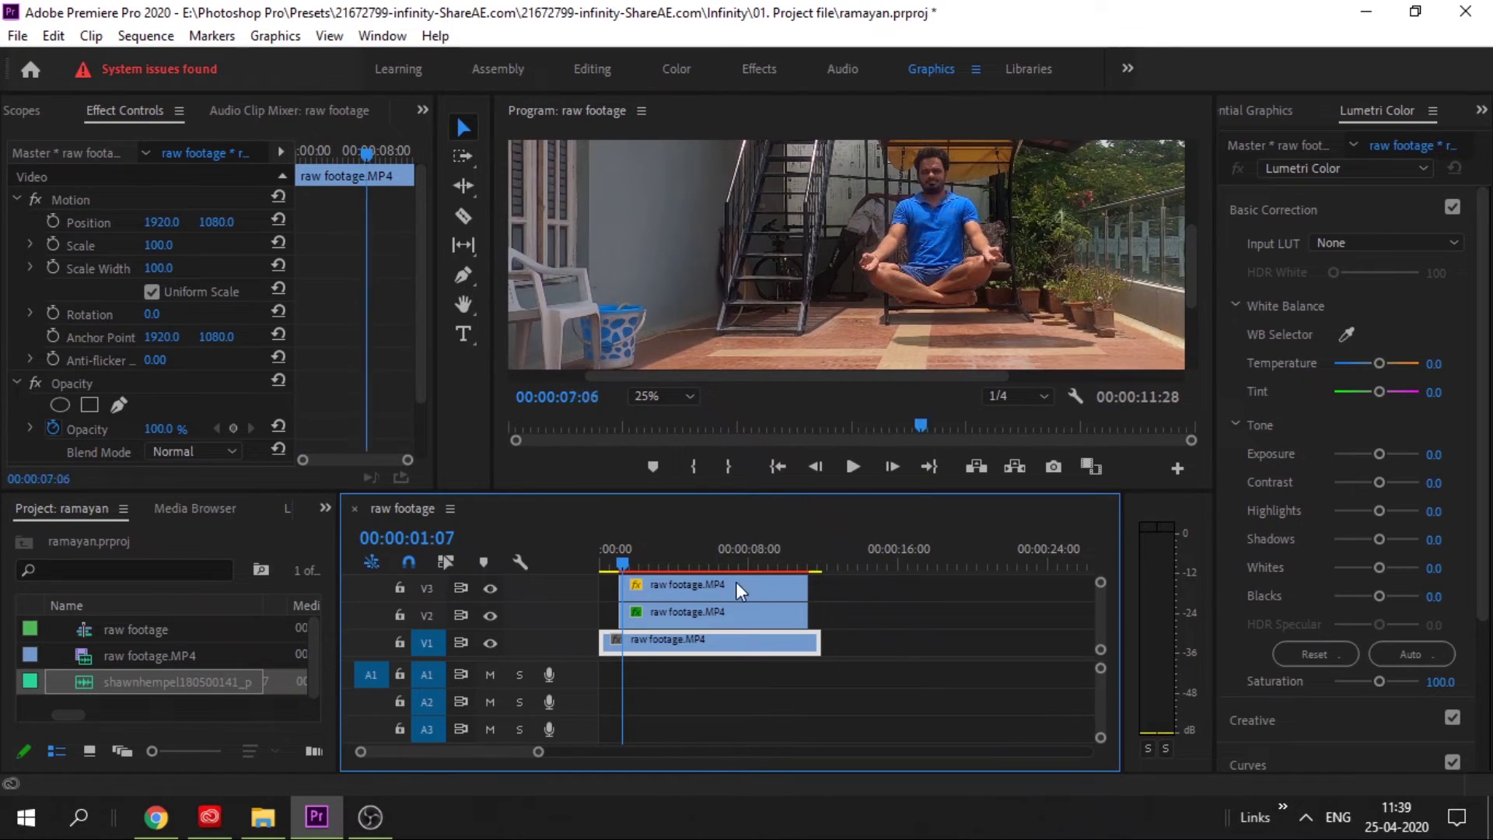
{"action": "left_click_drag", "start_coordinate": [735, 582], "coordinate": [614, 562]}
{"action": "left_click_drag", "start_coordinate": [69, 681], "coordinate": [618, 672]}
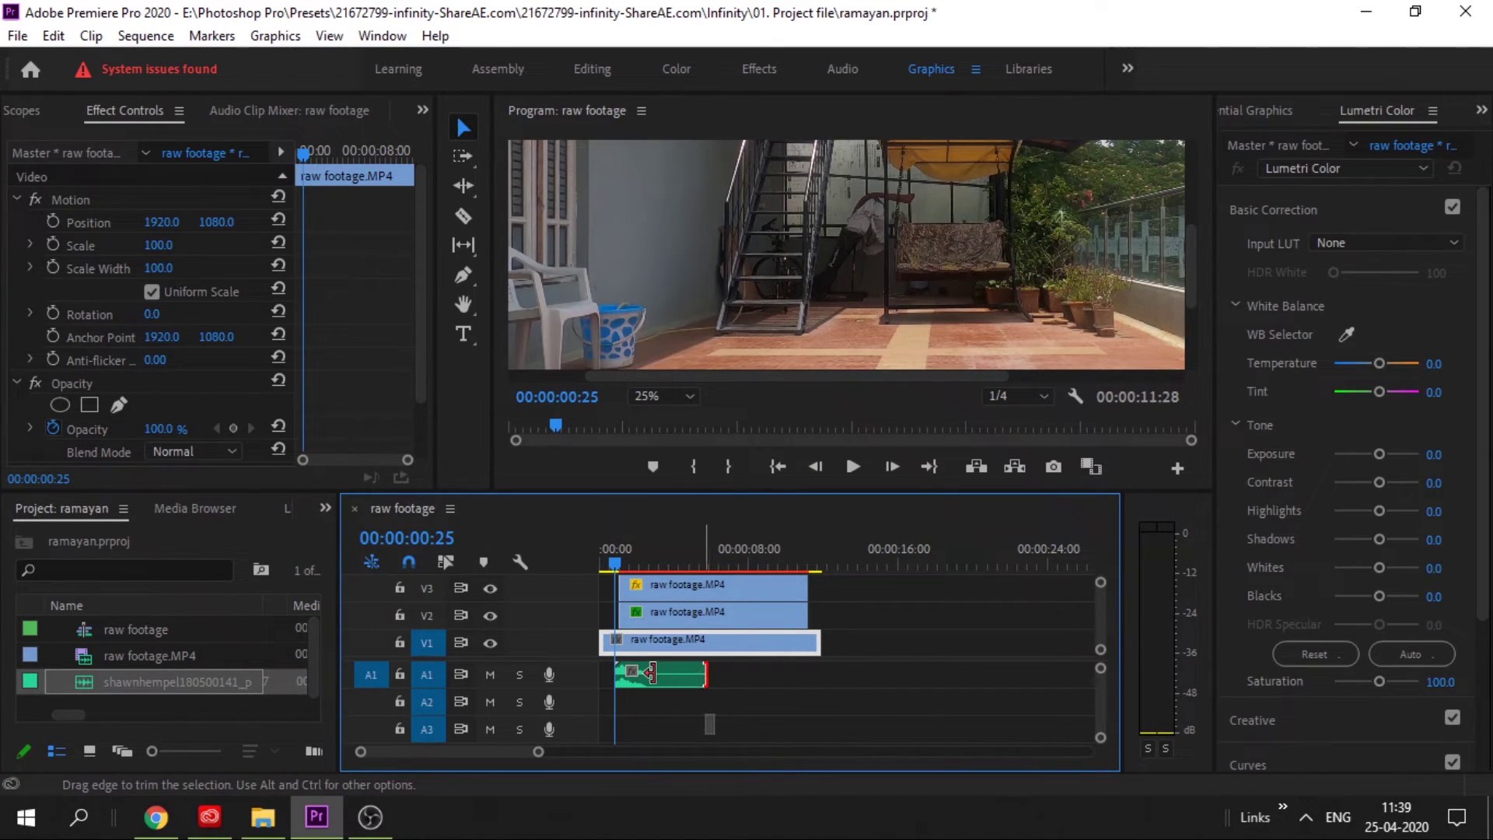
{"action": "left_click_drag", "start_coordinate": [631, 672], "coordinate": [625, 674]}
{"action": "key", "text": "Down"}
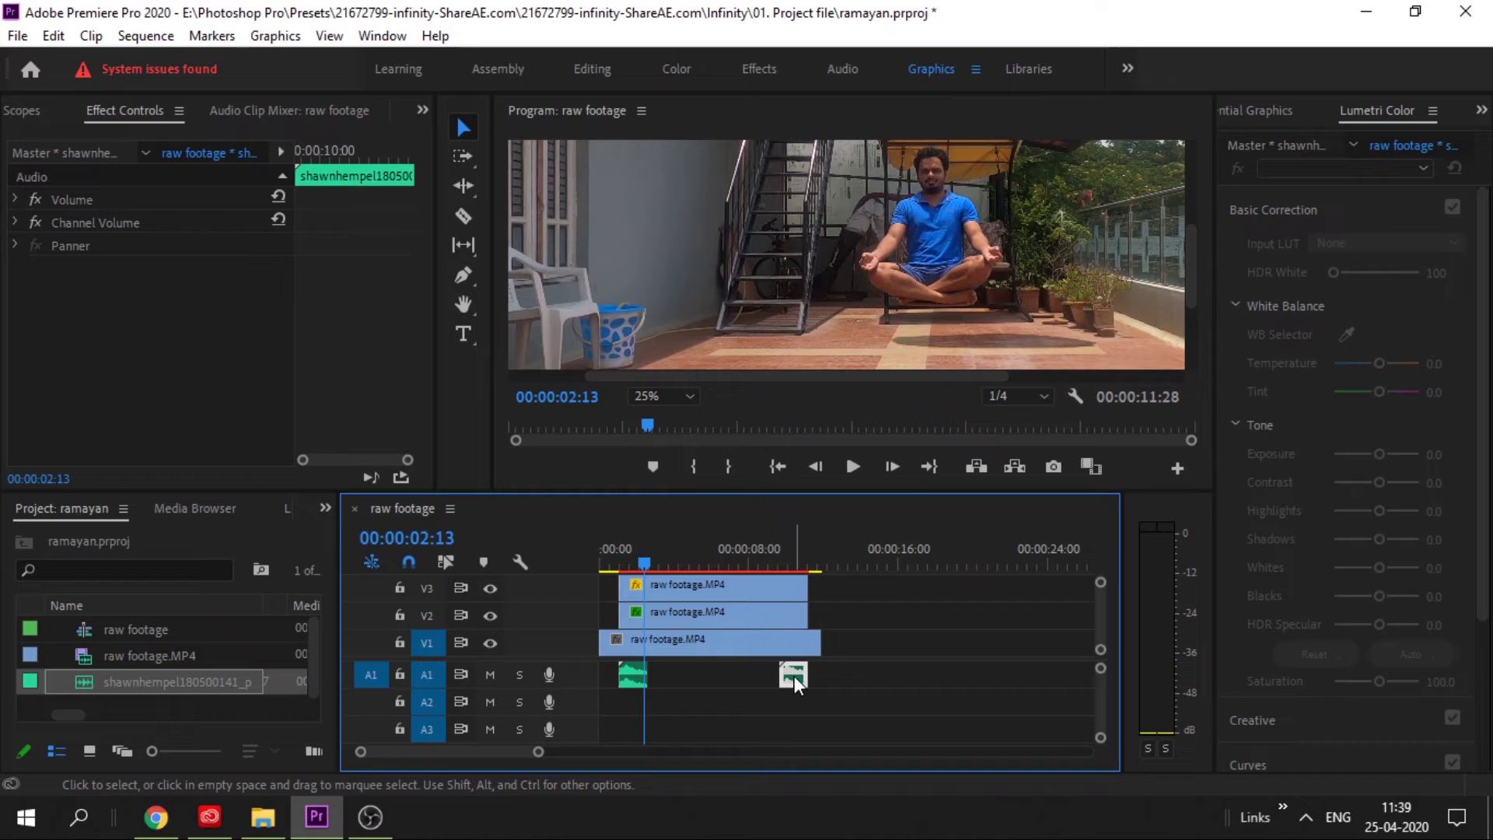
{"action": "left_click_drag", "start_coordinate": [644, 562], "coordinate": [617, 563]}
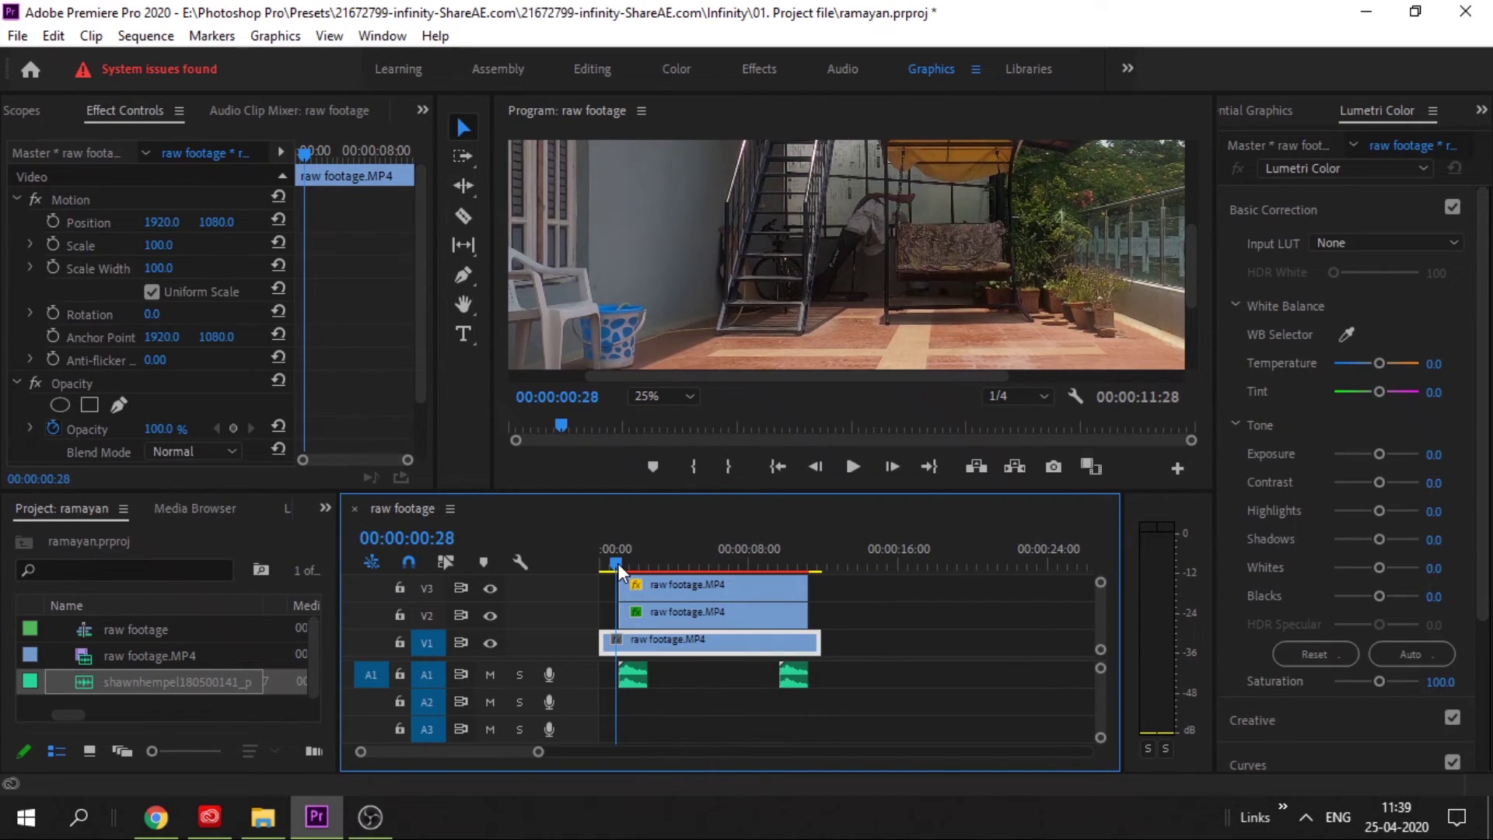
Step: Preview the floating-man trick in the Program Monitor, then zoom the timeline to the full 00:00:11:28 sequence
{"action": "left_click", "coordinate": [847, 466]}
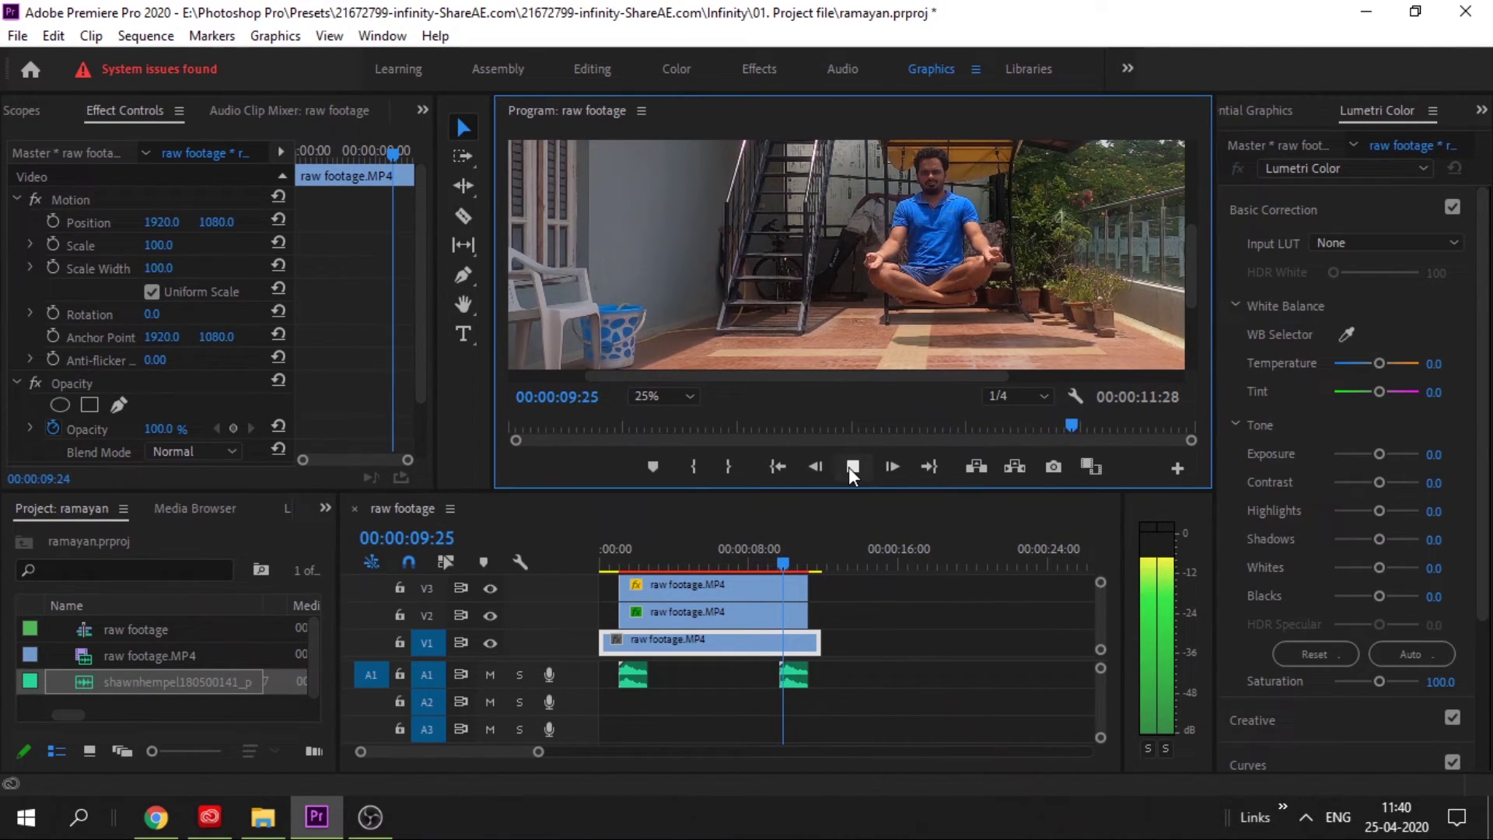
{"action": "left_click", "coordinate": [851, 467]}
{"action": "left_click", "coordinate": [688, 613]}
{"action": "key", "text": "backslash"}
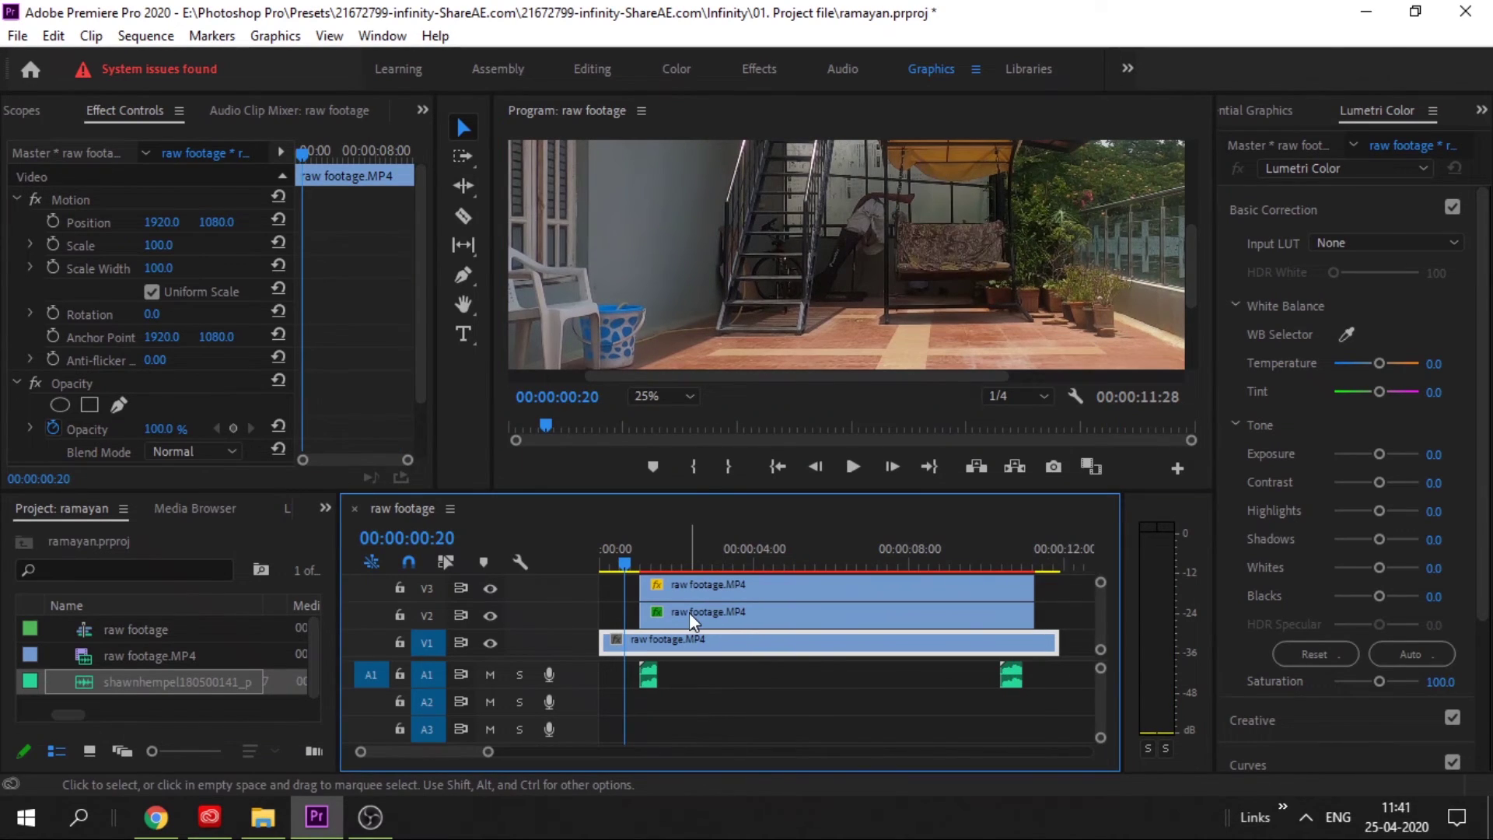